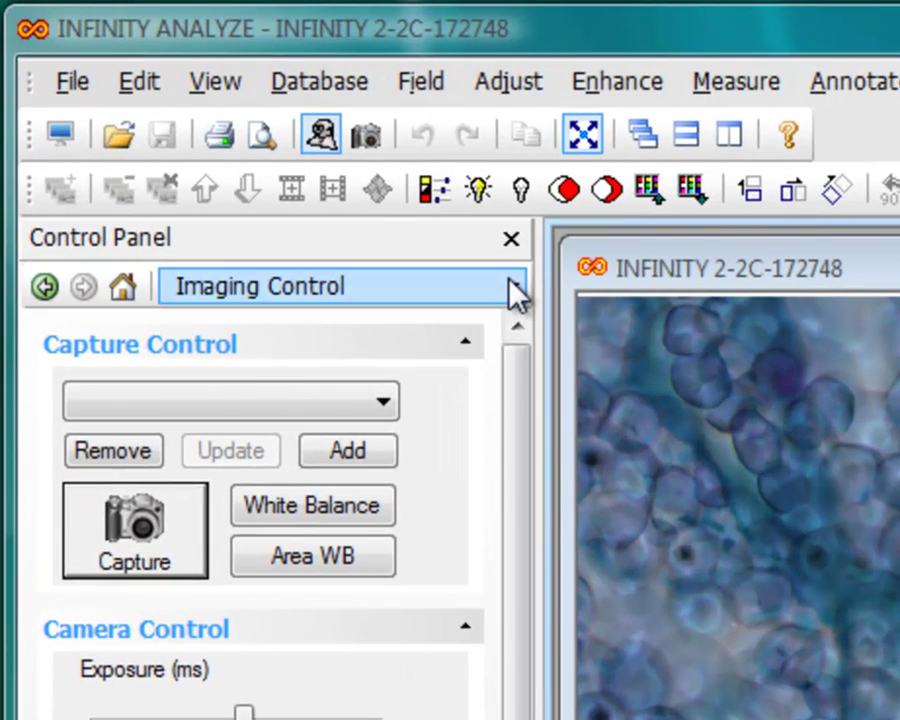
# Step: View the Field Group pane in the control panel and return to Imaging Control
pyautogui.click(514, 291)
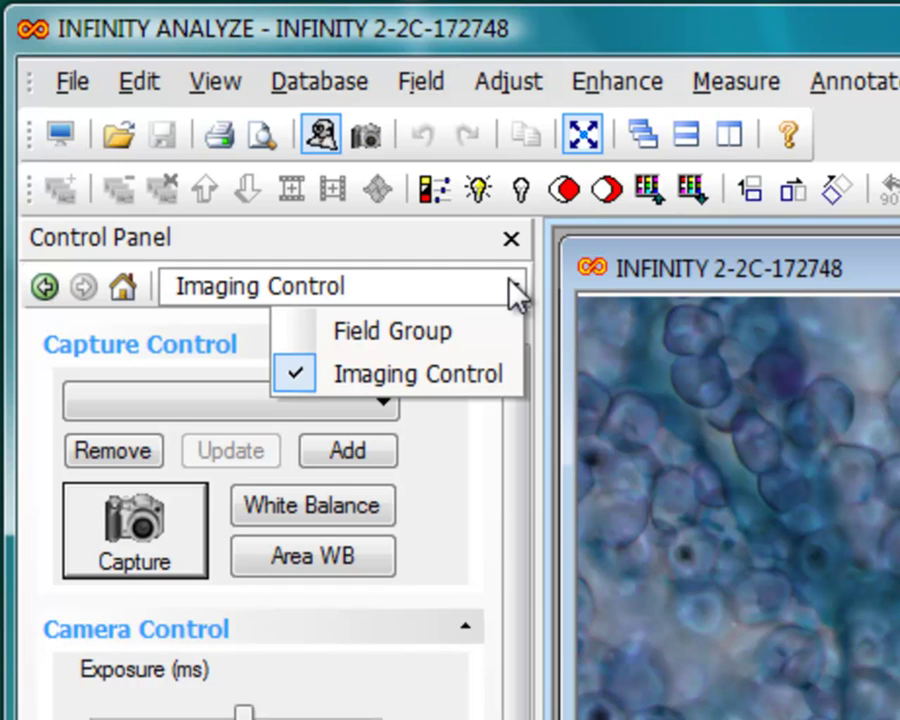
pyautogui.click(468, 336)
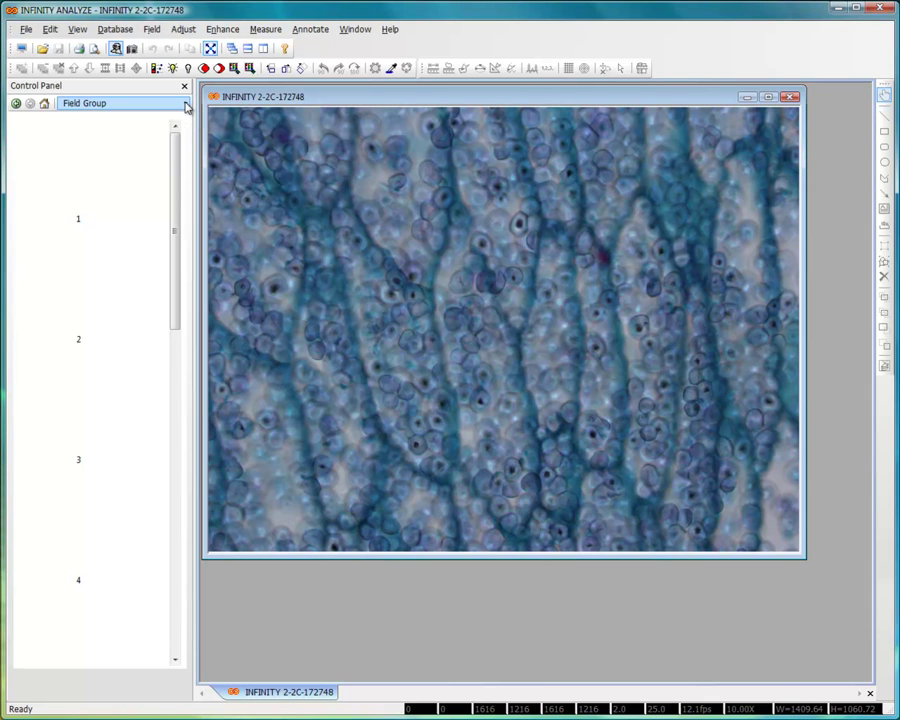
pyautogui.click(186, 106)
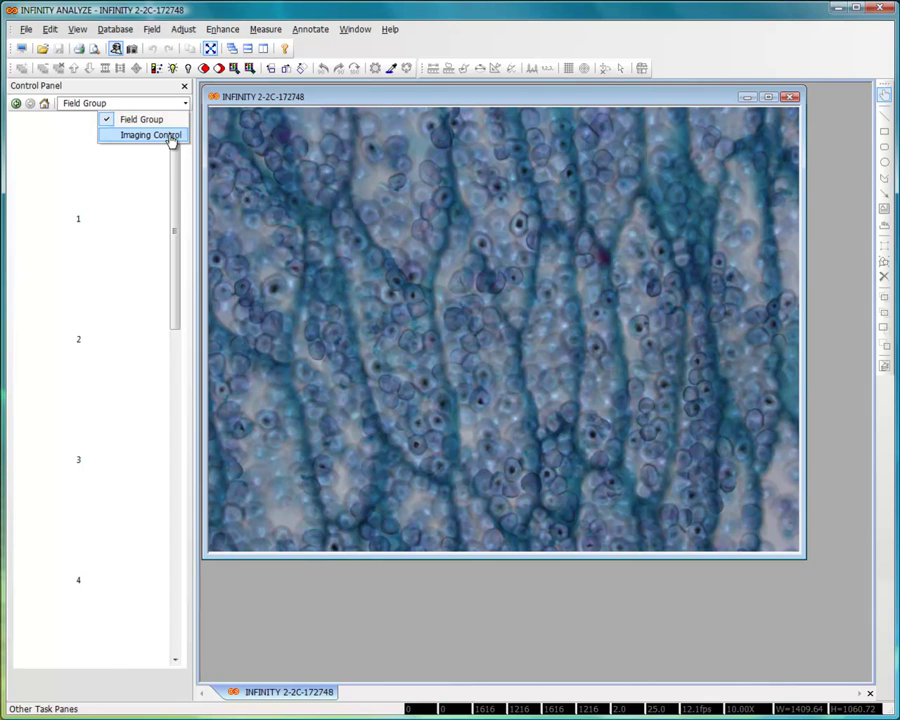
pyautogui.click(150, 135)
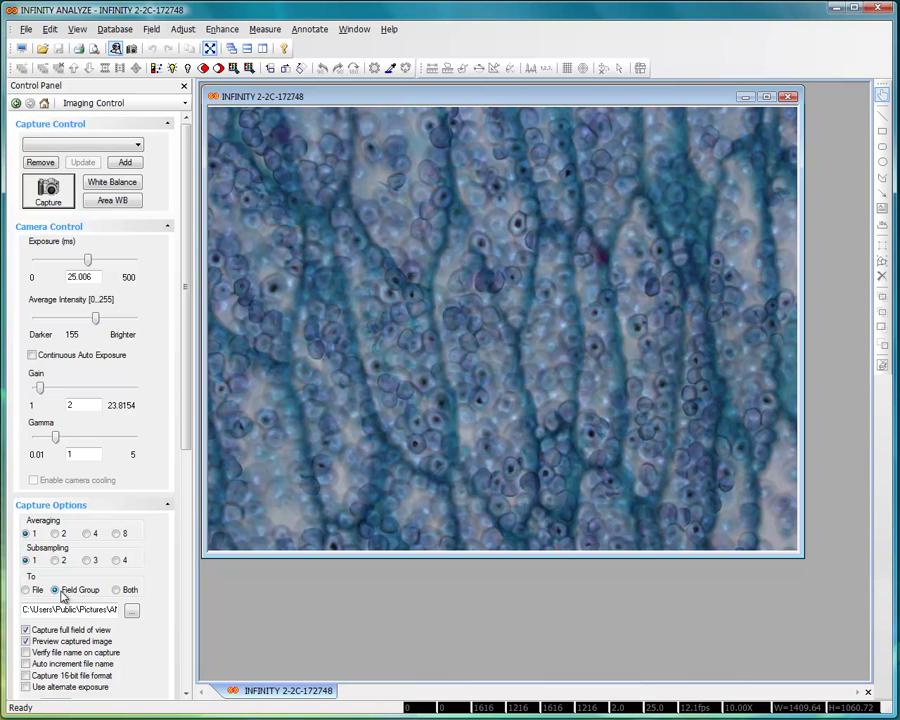
# Step: Show the Field Group pane, capture an image from the live camera preview into the group and select its thumbnail
pyautogui.click(186, 106)
pyautogui.click(171, 119)
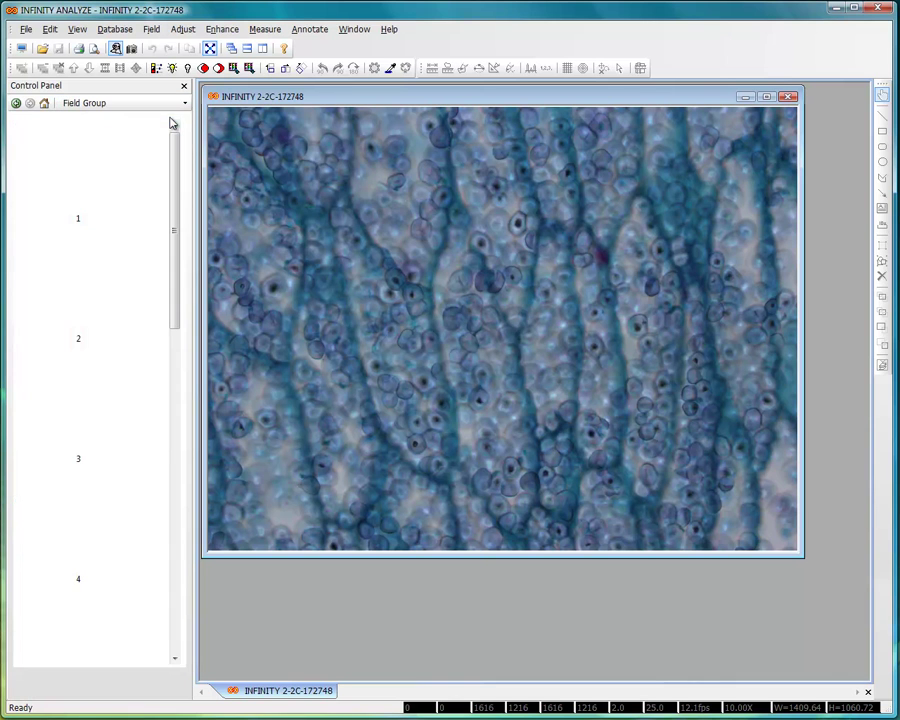
pyautogui.click(131, 48)
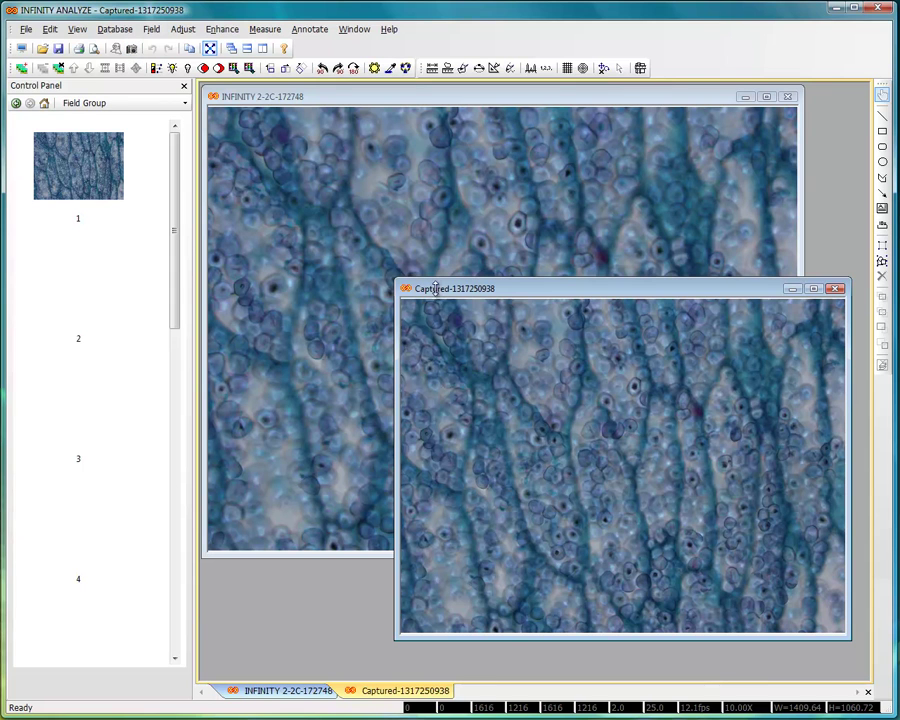
pyautogui.click(112, 177)
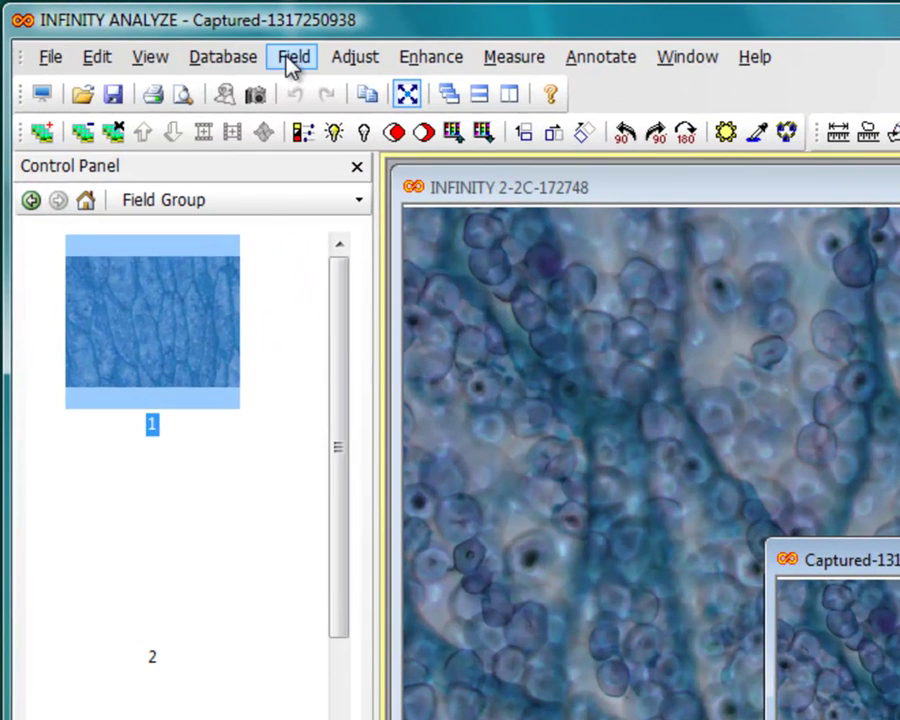
# Step: Import the blue filter, no daylight filter and red filter color Sample 6 bitmaps from the ANALYZE folder into the field group
pyautogui.click(289, 60)
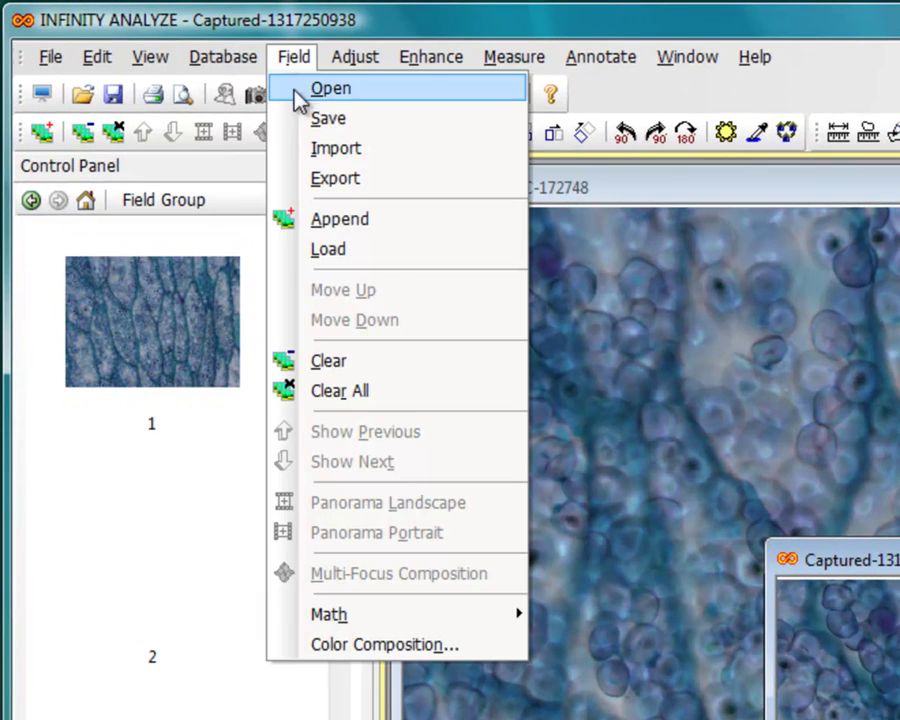
pyautogui.click(330, 150)
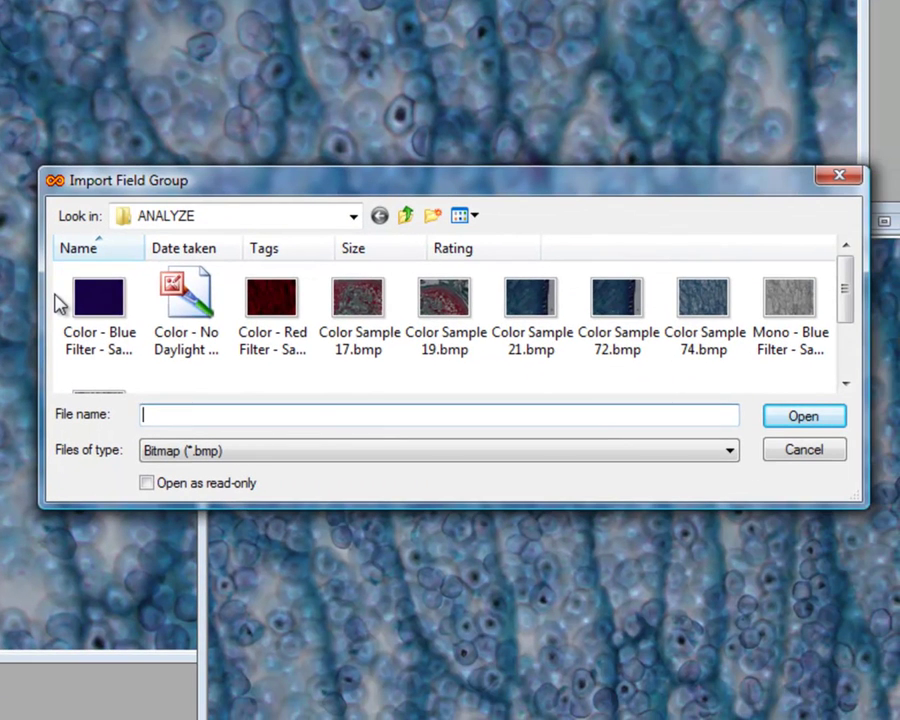
pyautogui.click(90, 305)
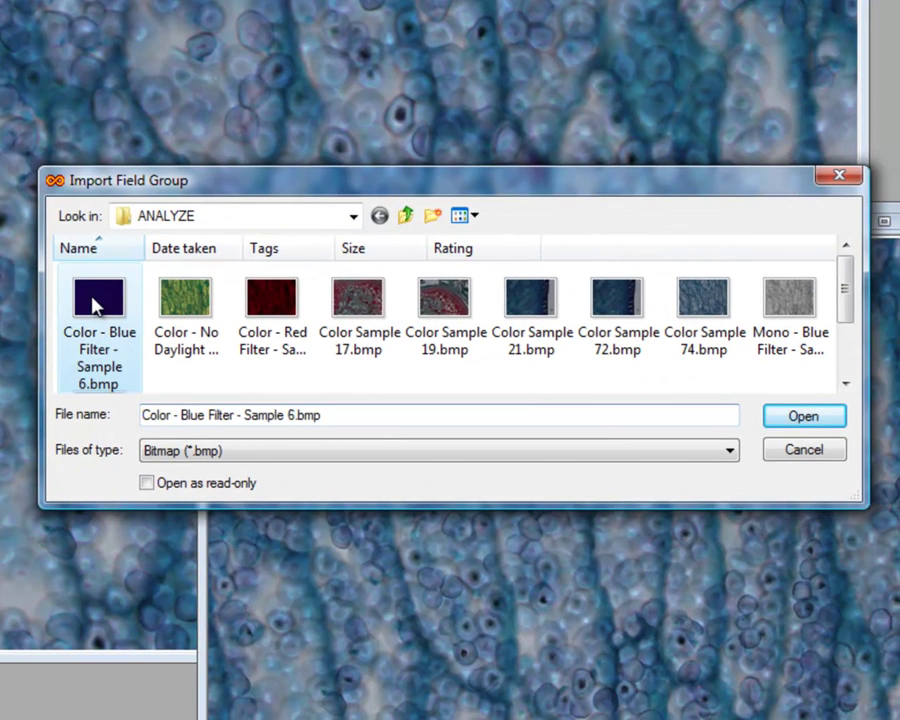
pyautogui.keyDown('ctrl'); pyautogui.click(186, 314); pyautogui.keyUp('ctrl')
pyautogui.keyDown('ctrl'); pyautogui.click(264, 308); pyautogui.keyUp('ctrl')
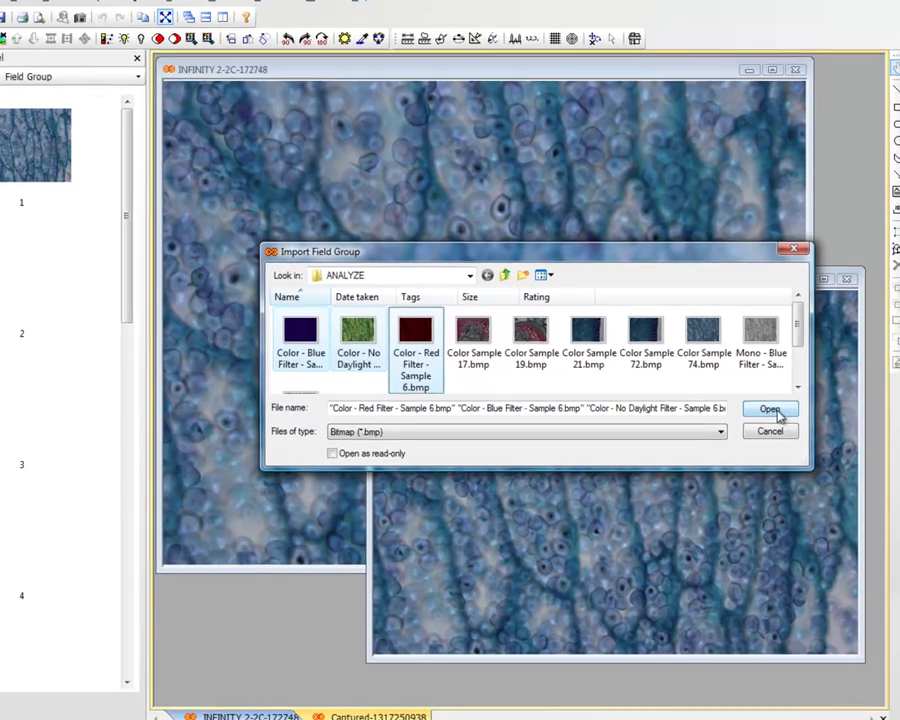
pyautogui.click(803, 416)
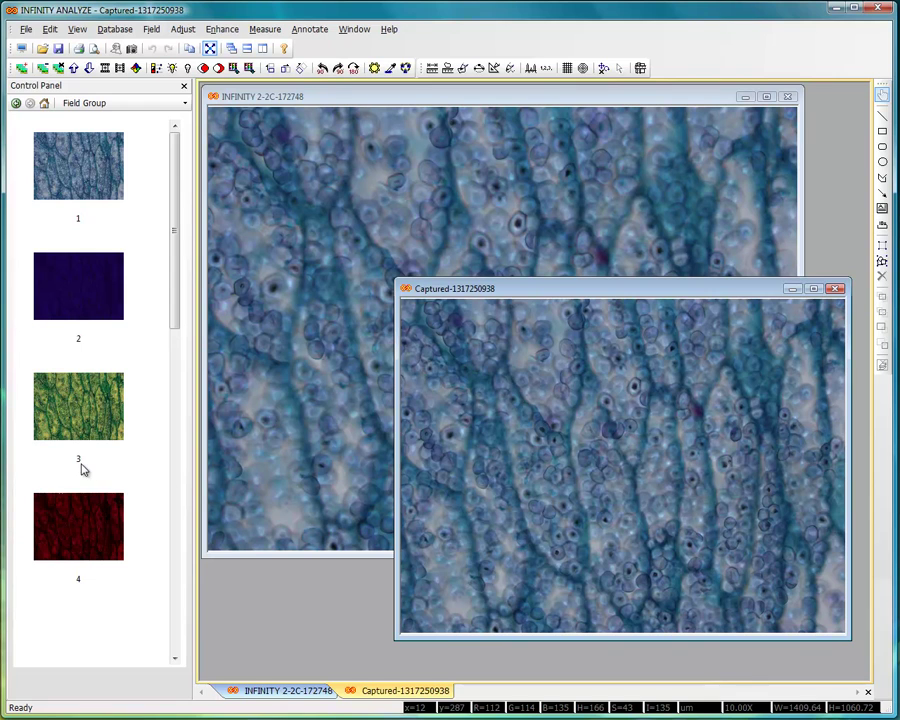
# Step: Move the captured image window over the live preview and start a Color Composition with it as the working image
pyautogui.moveTo(490, 290); pyautogui.dragTo(420, 254)
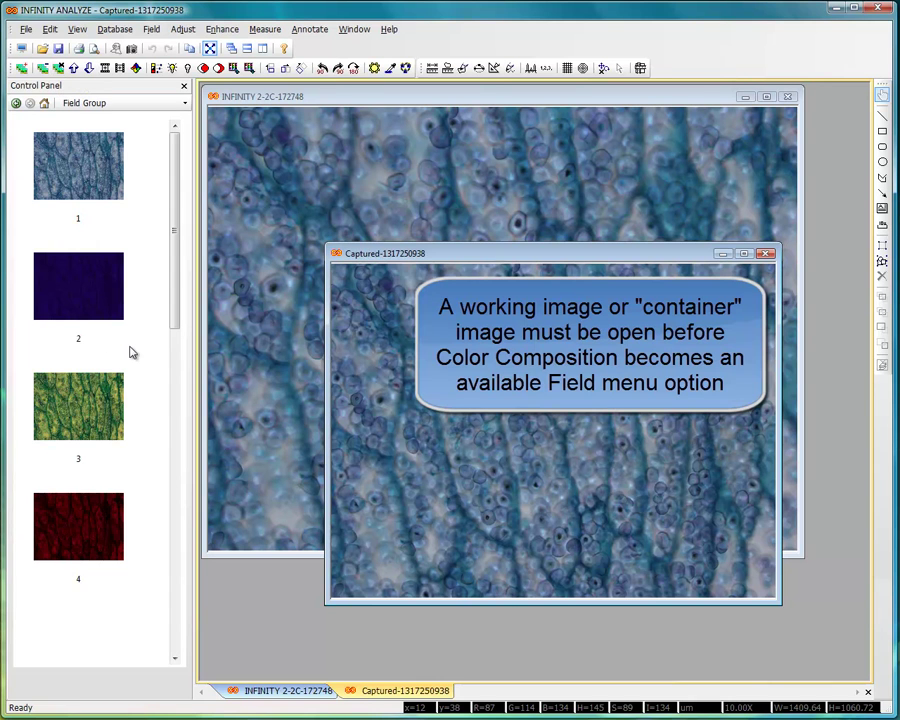
pyautogui.moveTo(397, 257); pyautogui.dragTo(349, 177)
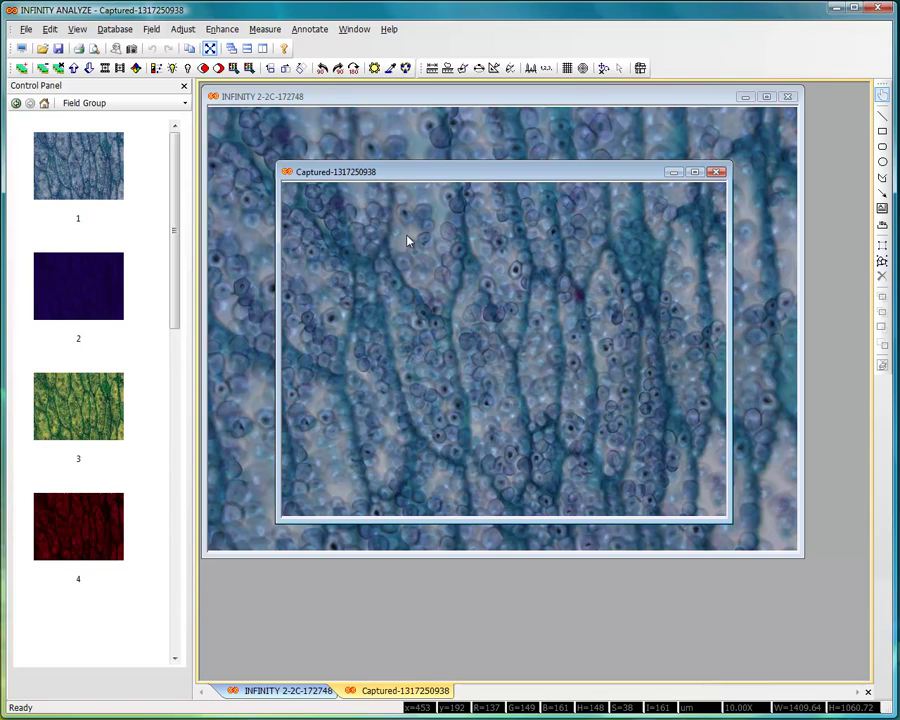
pyautogui.click(152, 30)
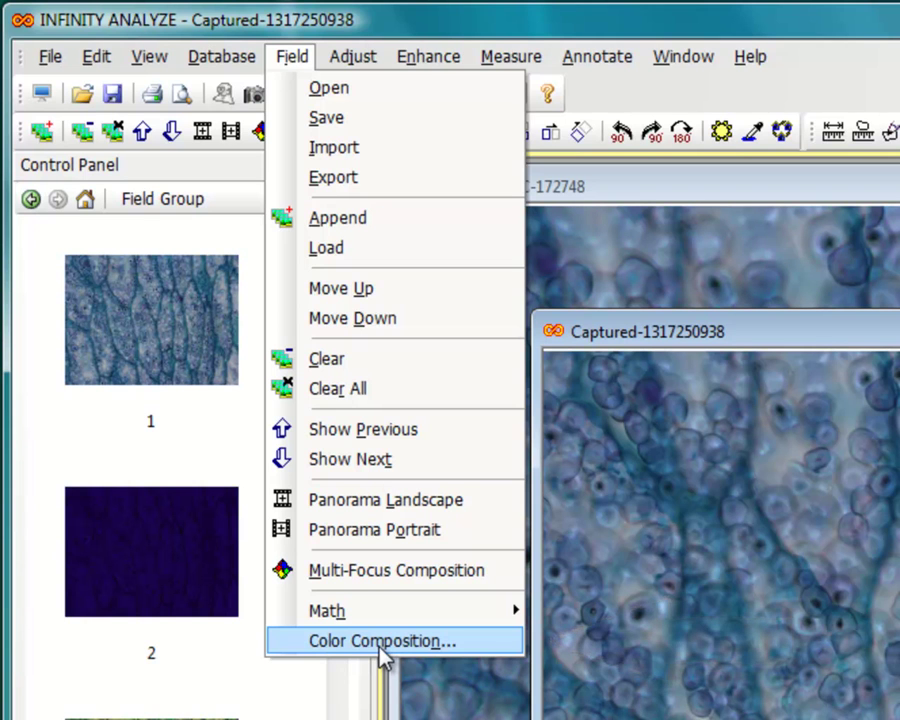
pyautogui.click(379, 642)
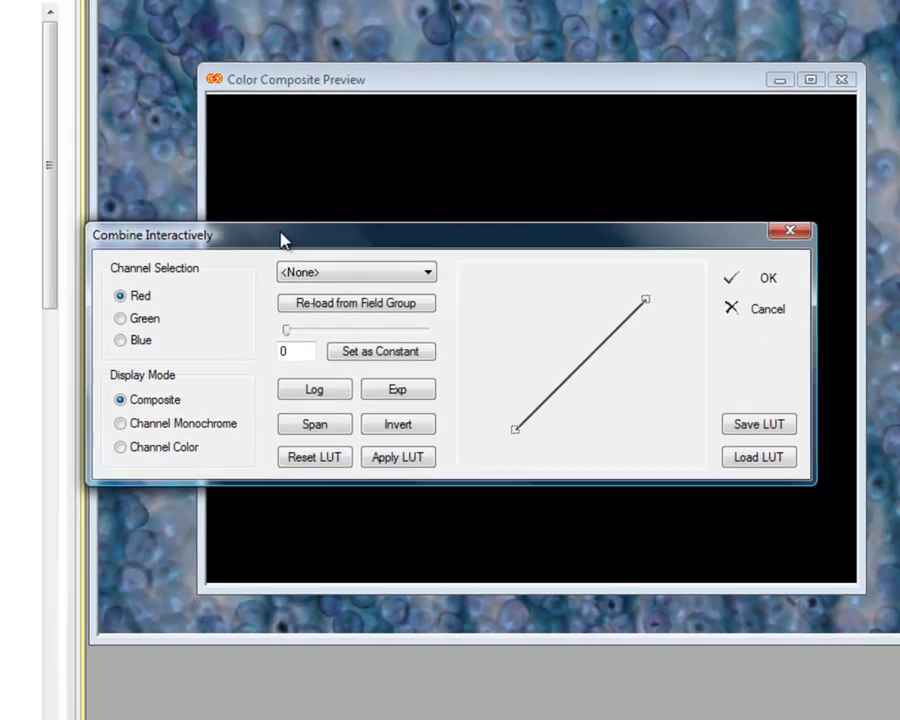
pyautogui.moveTo(264, 218); pyautogui.dragTo(377, 261)
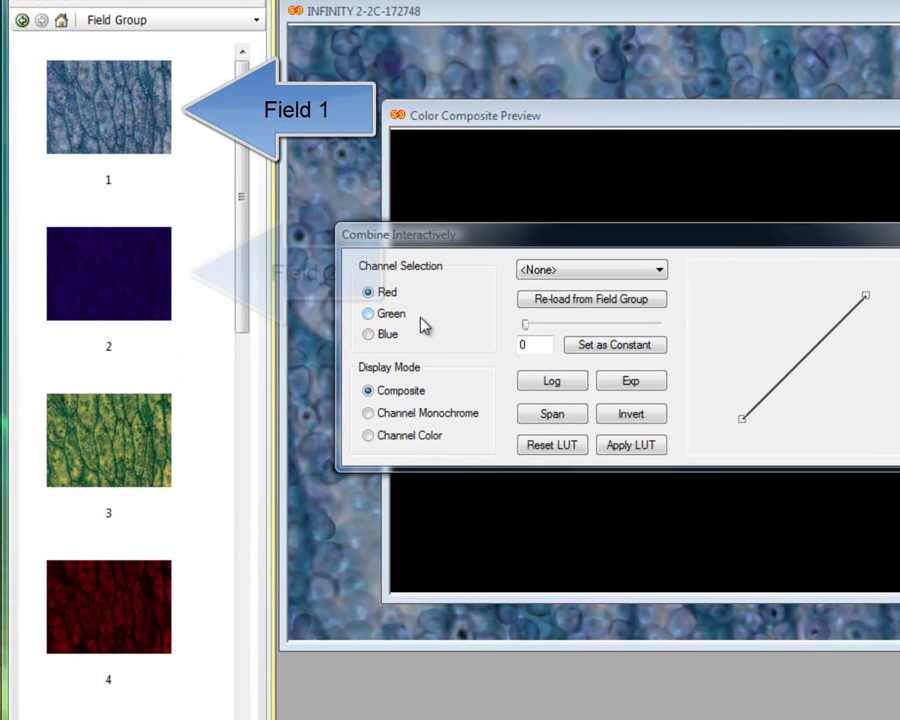
# Step: Assign Field 4 - Red to the composite's red channel and Field 3 - Green to its green channel
pyautogui.click(660, 272)
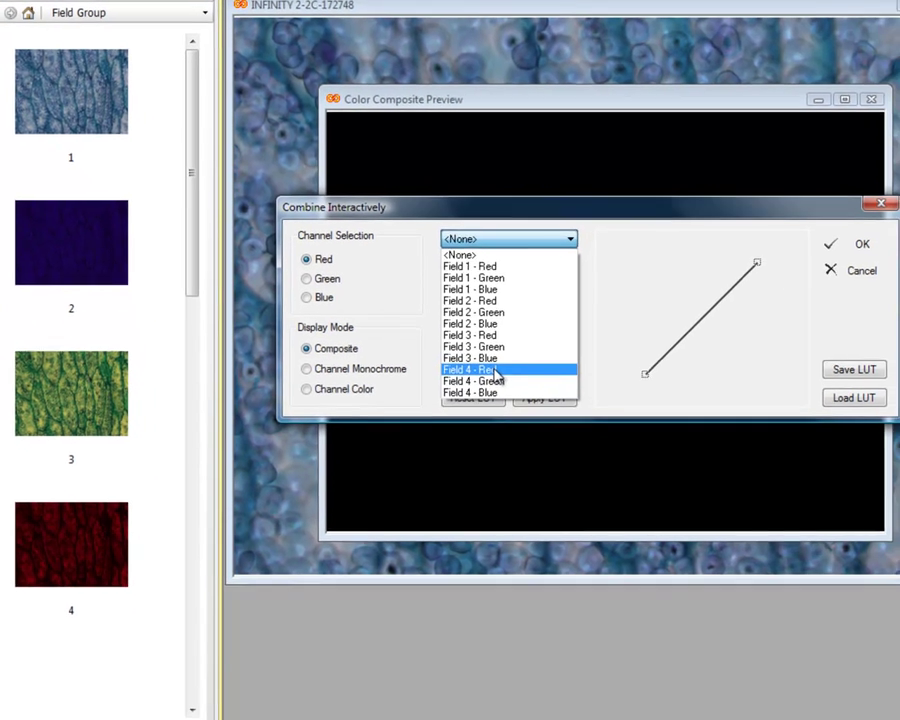
pyautogui.click(566, 410)
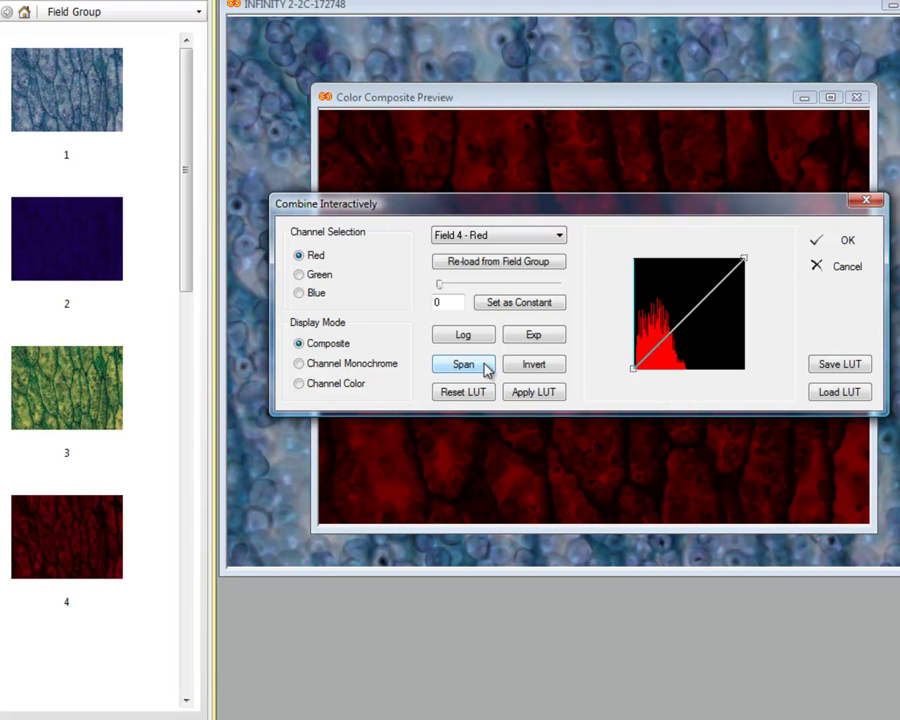
pyautogui.click(299, 275)
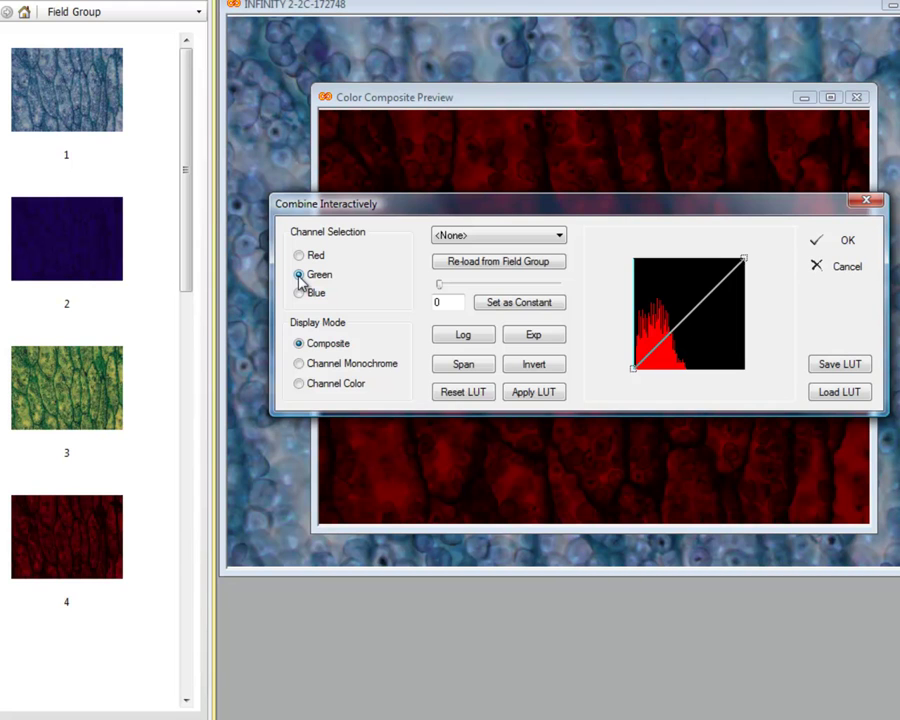
pyautogui.click(560, 236)
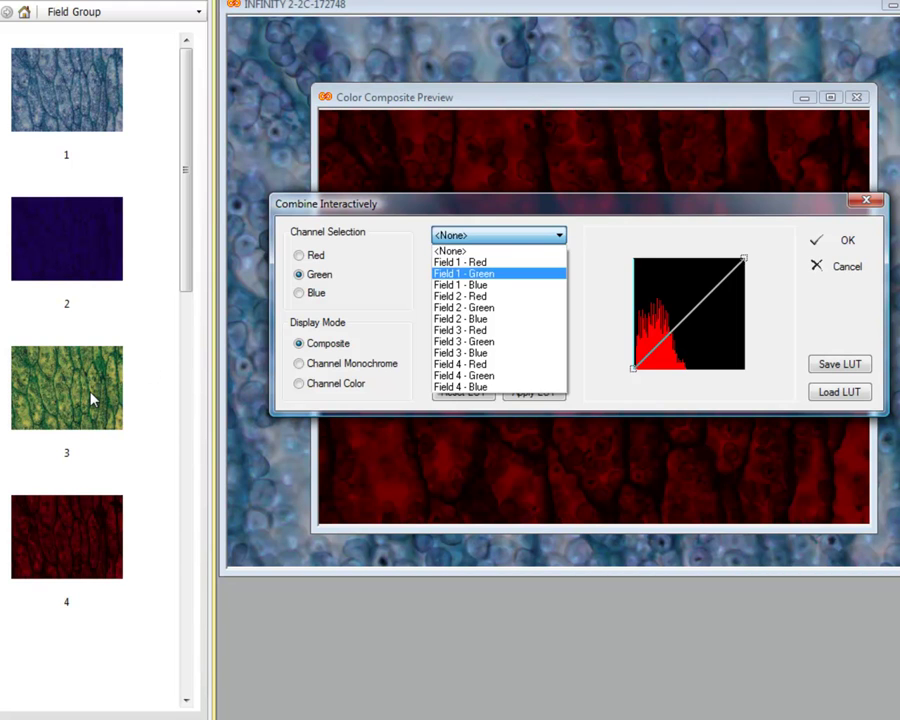
pyautogui.click(497, 345)
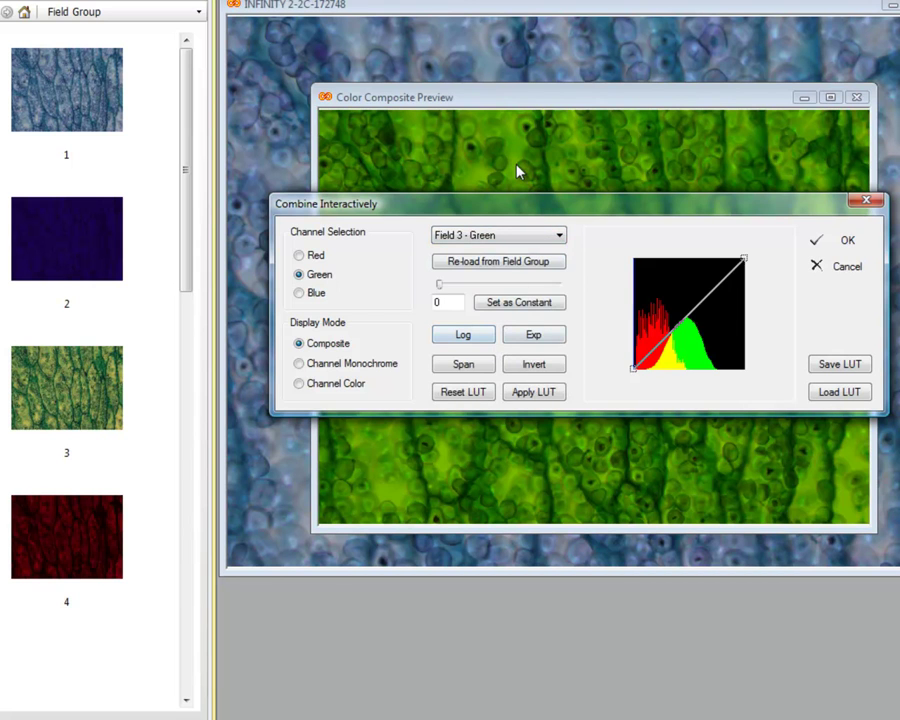
# Step: Assign Field 2 - Blue to the composite's blue channel
pyautogui.click(299, 293)
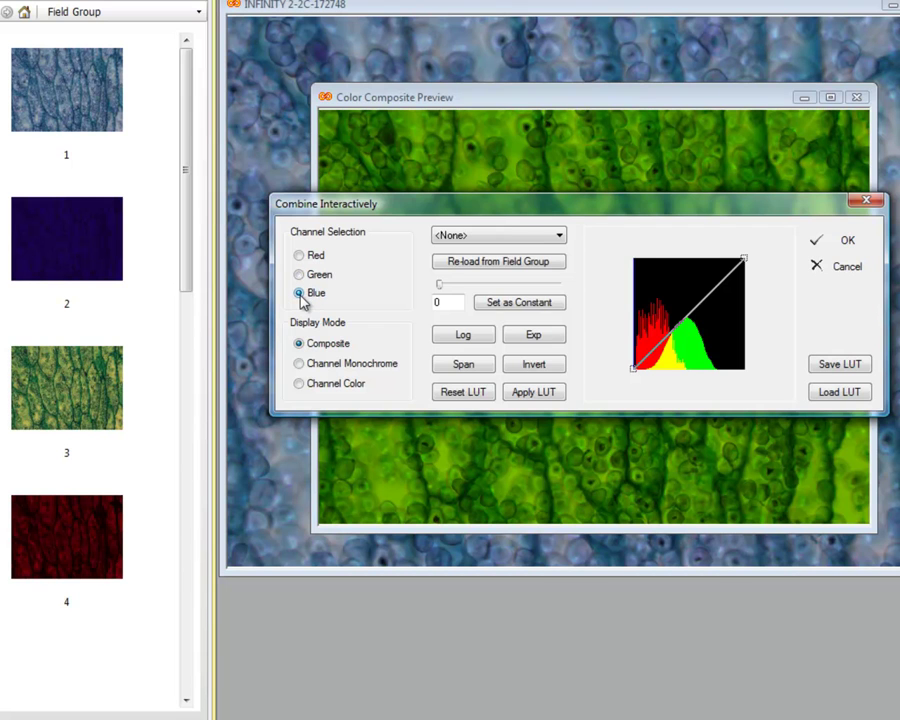
pyautogui.click(560, 236)
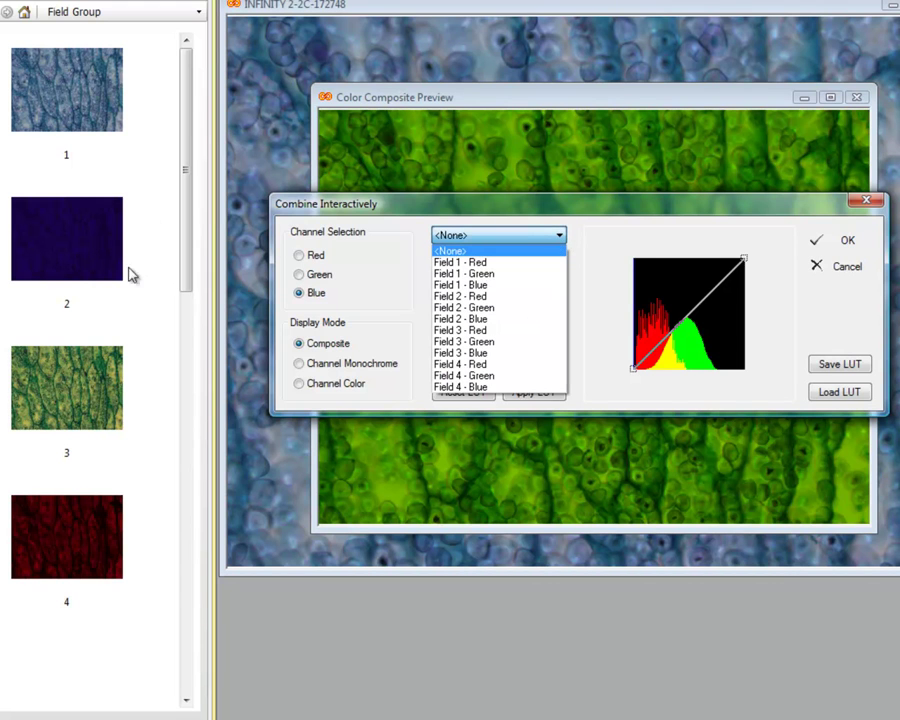
pyautogui.click(497, 319)
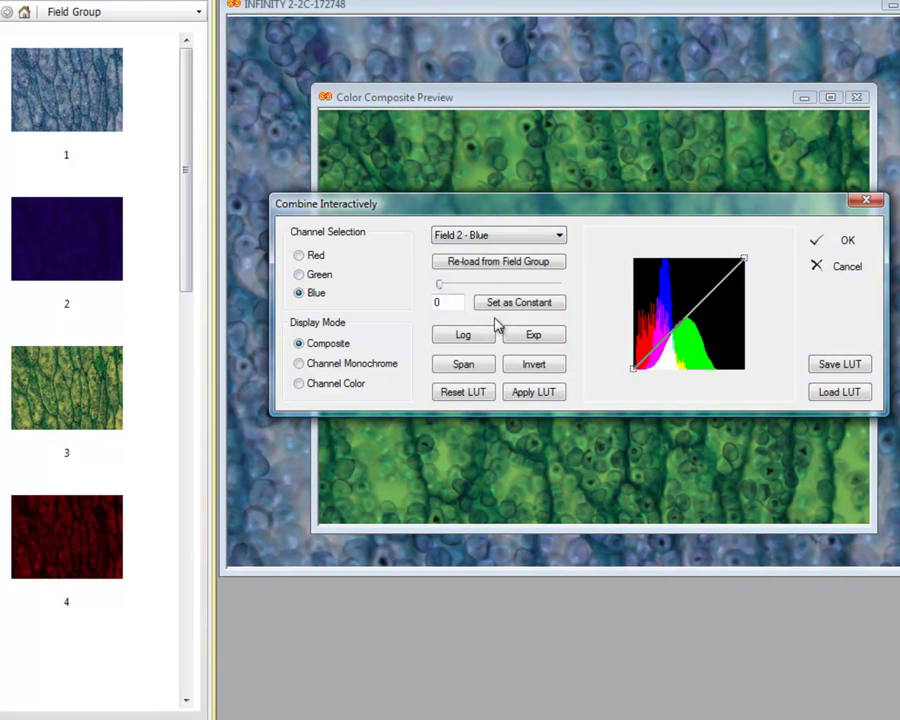
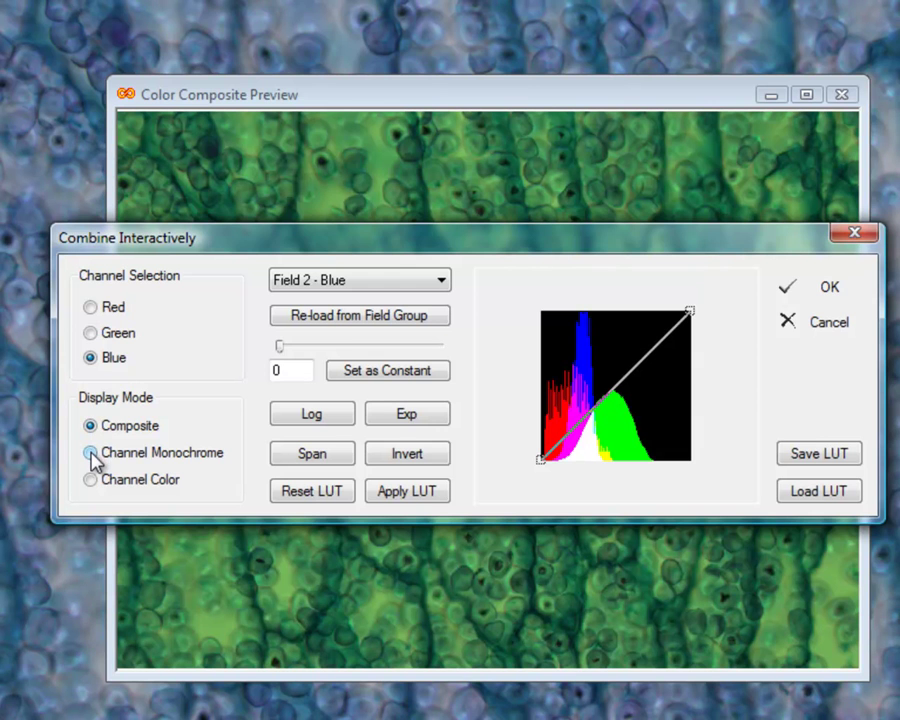
# Step: Compare the blue channel's preview in the Channel Monochrome and Channel Color display modes
pyautogui.click(91, 453)
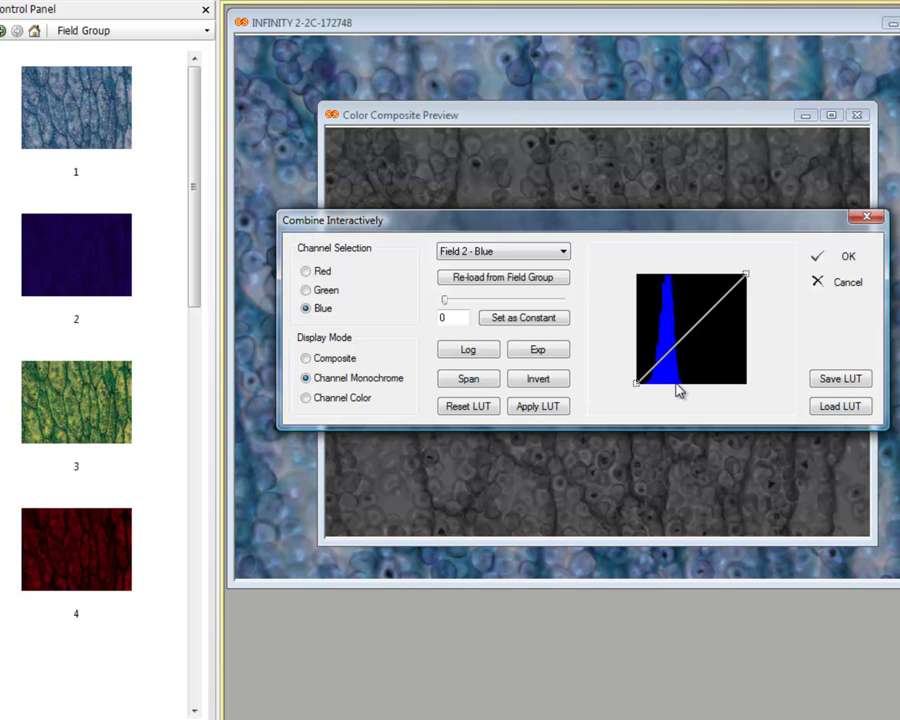
pyautogui.click(306, 398)
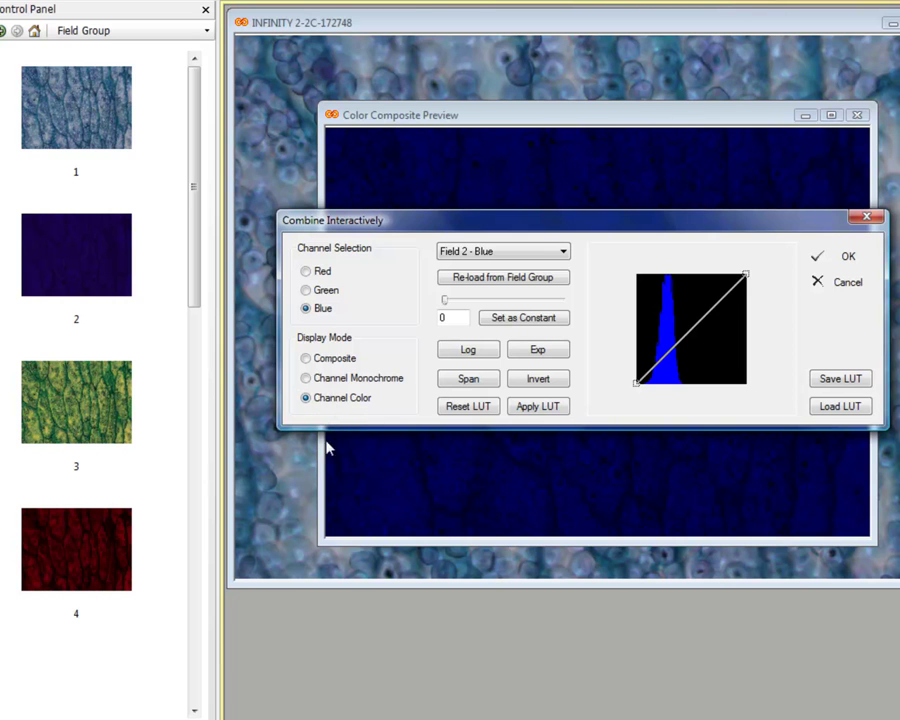
pyautogui.click(306, 378)
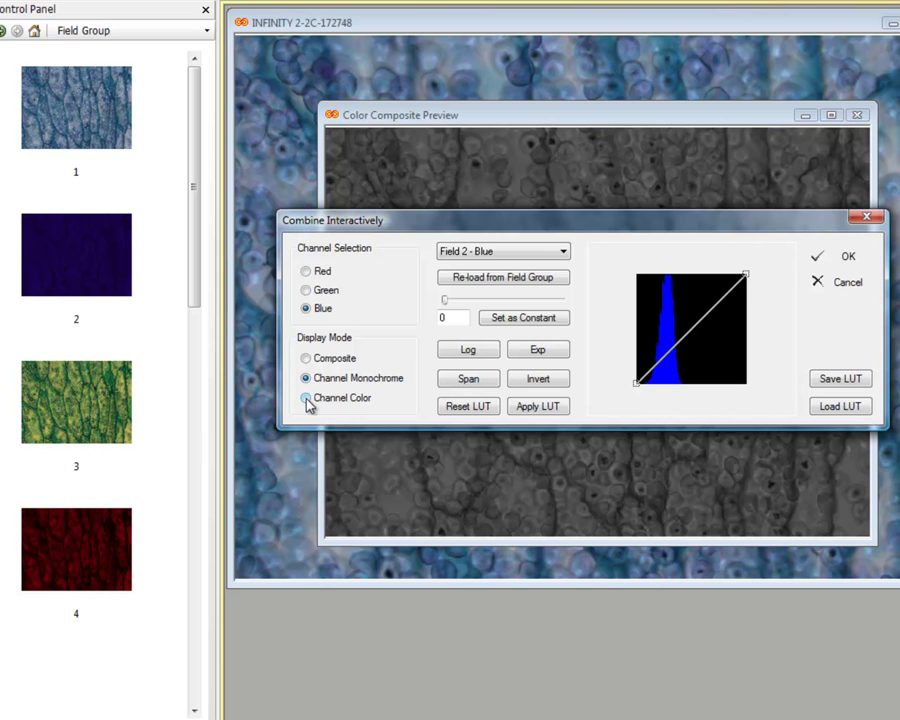
pyautogui.click(306, 398)
# Step: Preview the green and red channels individually in Channel Color mode and return to the Composite display
pyautogui.click(306, 291)
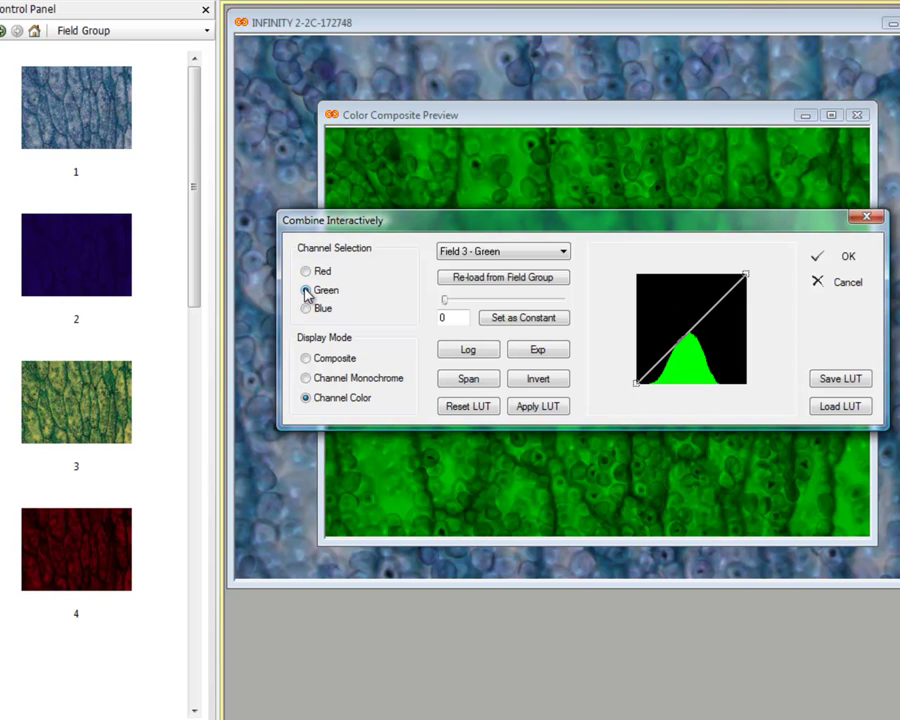
pyautogui.click(306, 273)
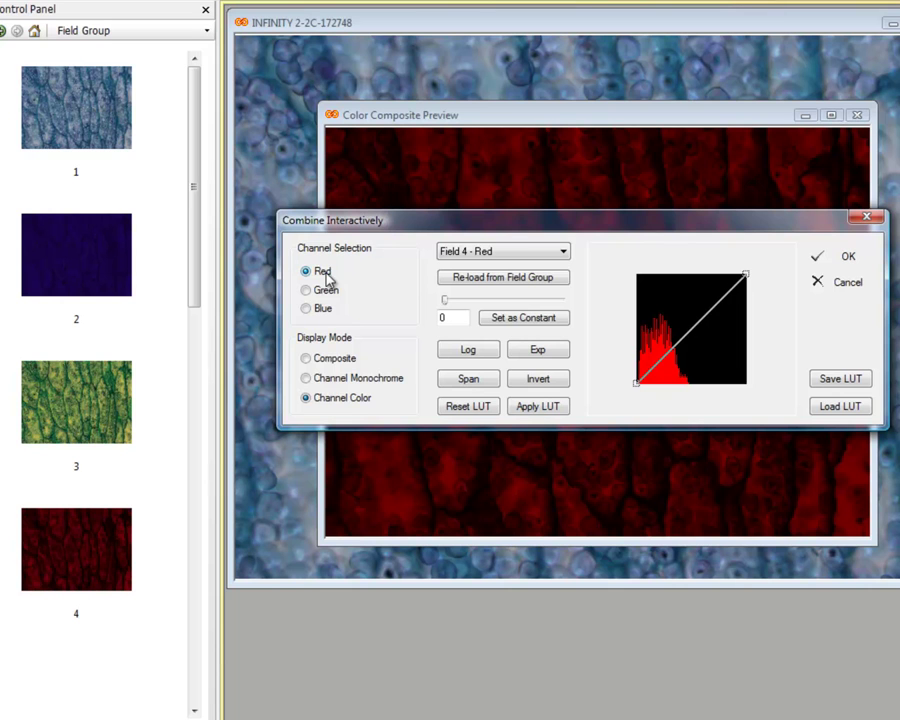
pyautogui.click(306, 359)
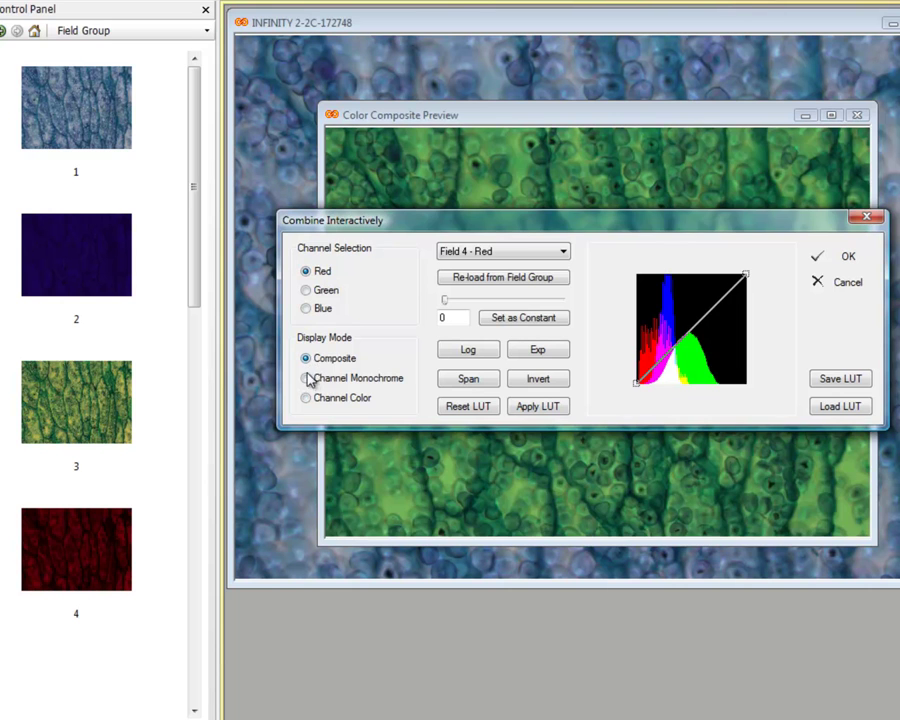
# Step: Compare the red channel in Channel Monochrome and Channel Color modes, leaving the display on Channel Monochrome
pyautogui.click(306, 379)
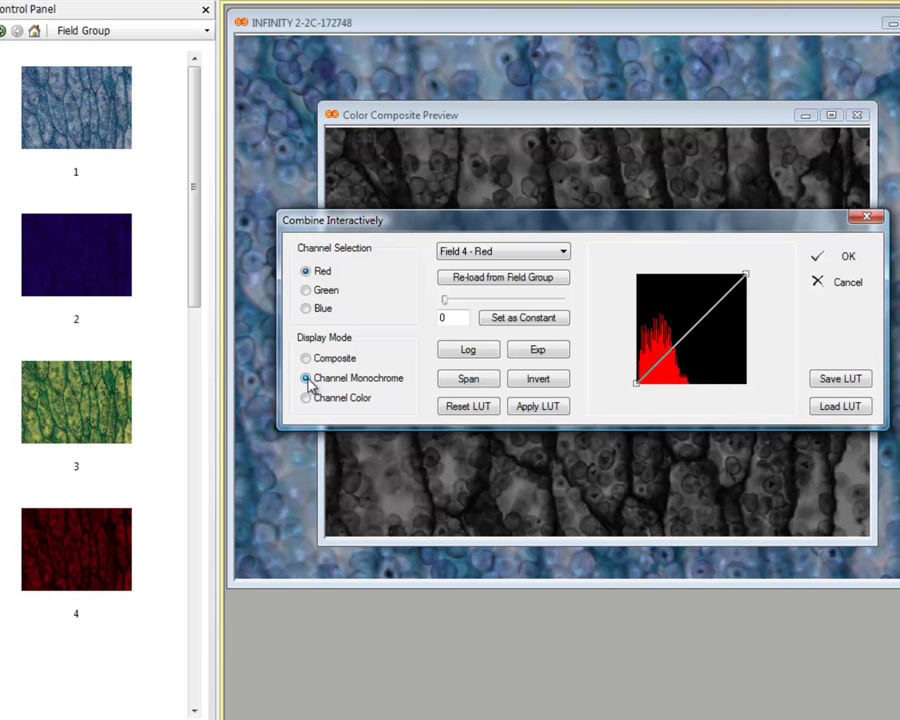
pyautogui.click(307, 398)
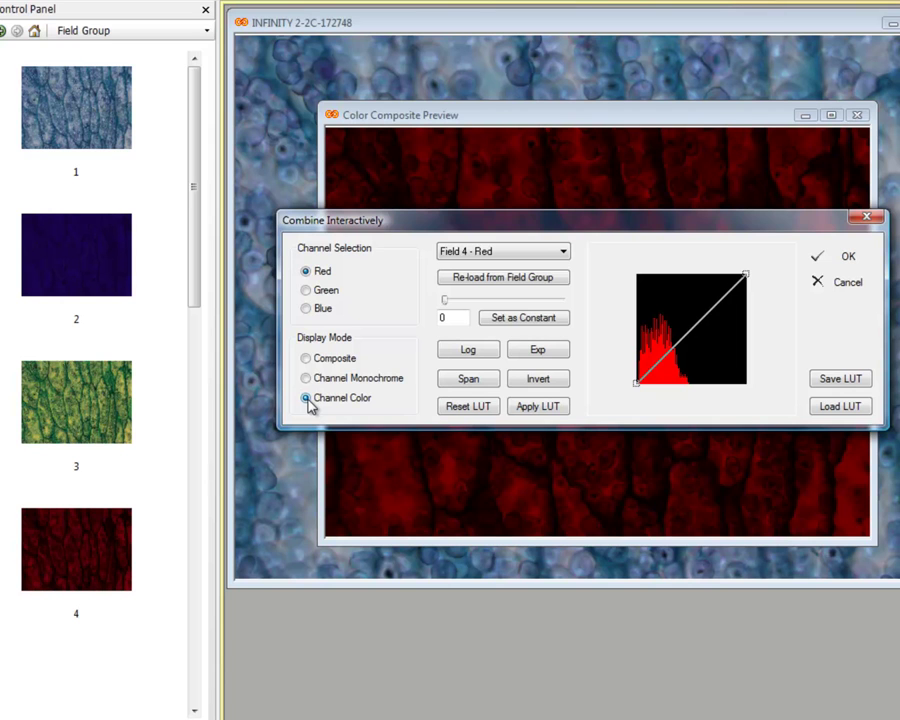
pyautogui.click(306, 379)
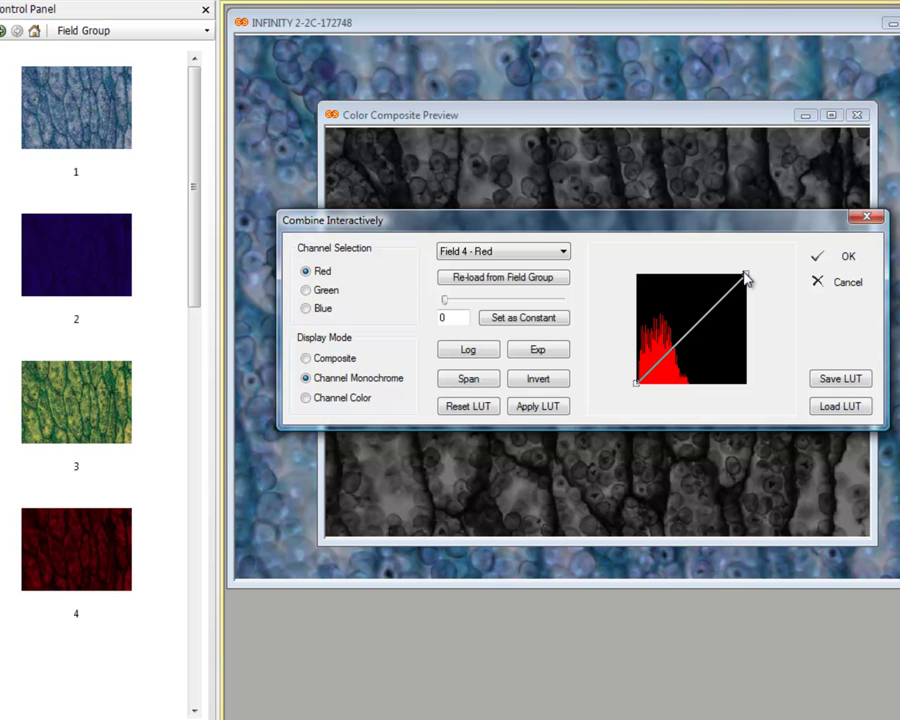
pyautogui.moveTo(742, 280); pyautogui.dragTo(713, 285)
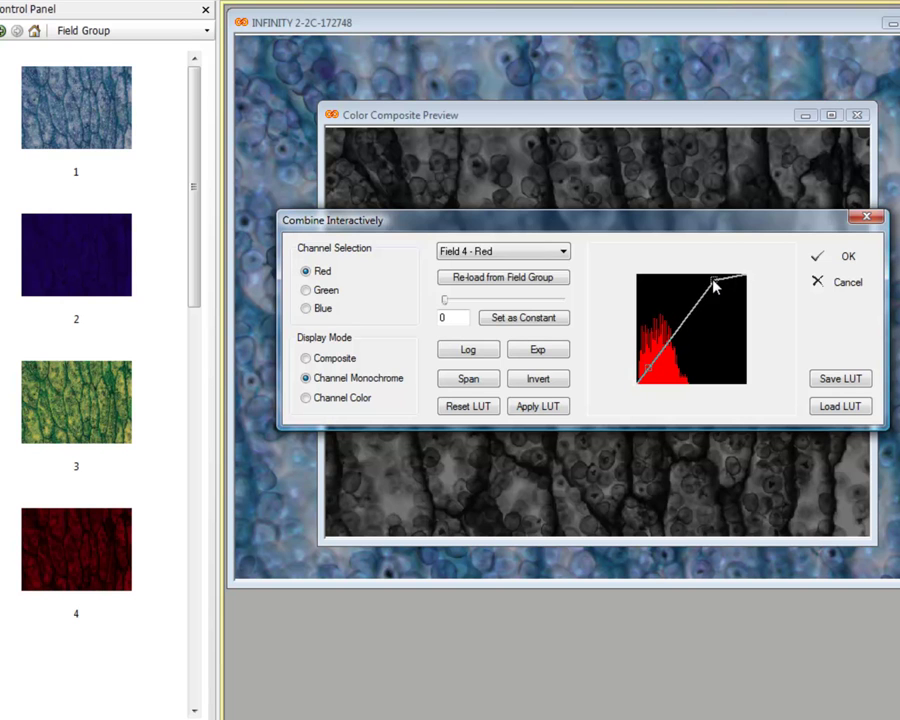
pyautogui.moveTo(648, 373); pyautogui.dragTo(655, 335)
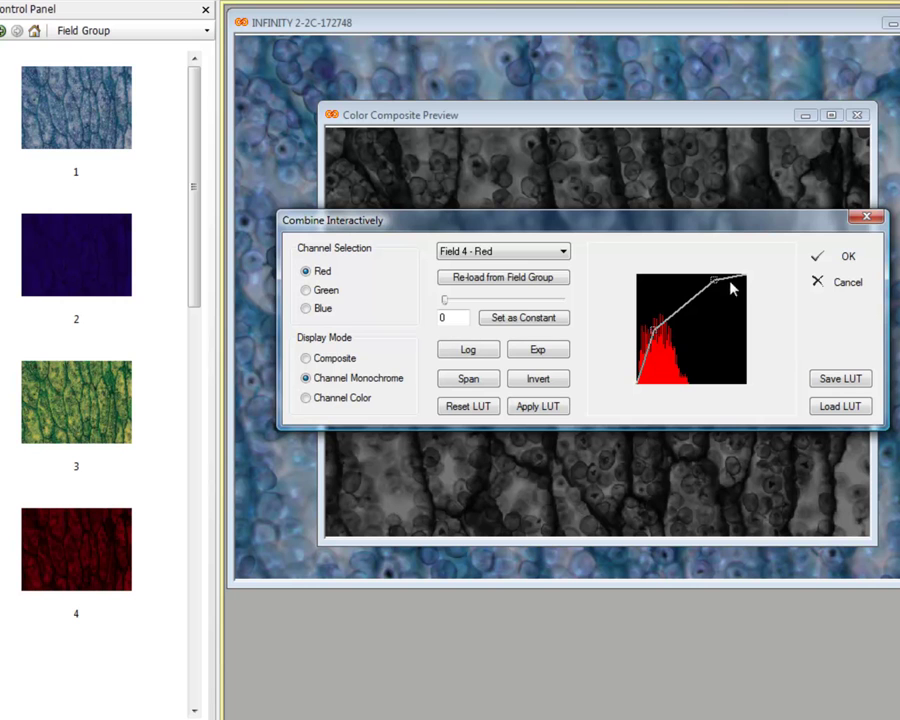
pyautogui.click(467, 409)
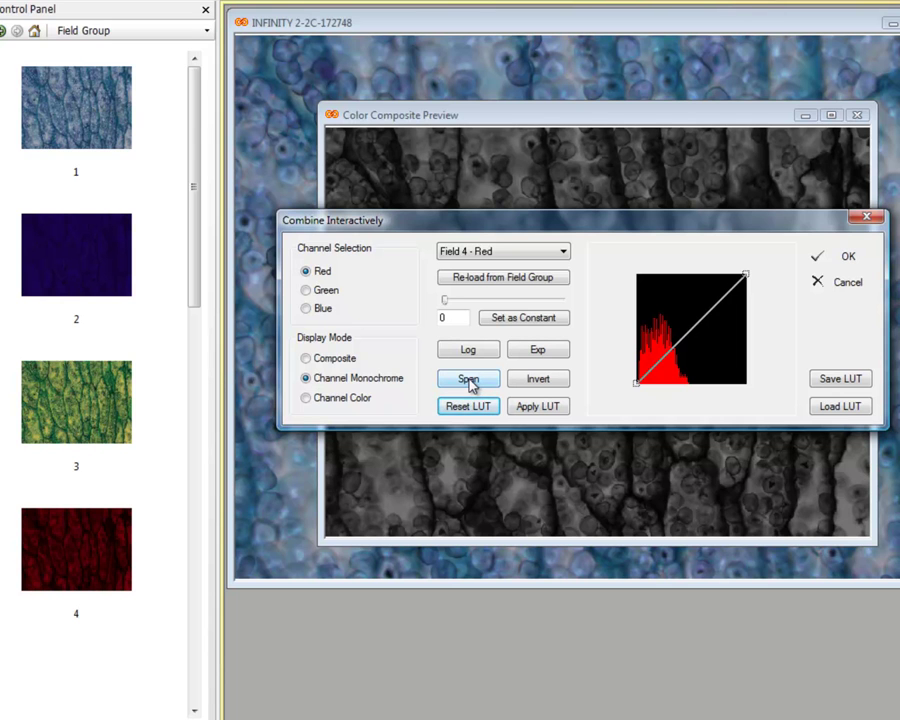
# Step: Stretch the red channel's tonal range with Span
pyautogui.click(469, 381)
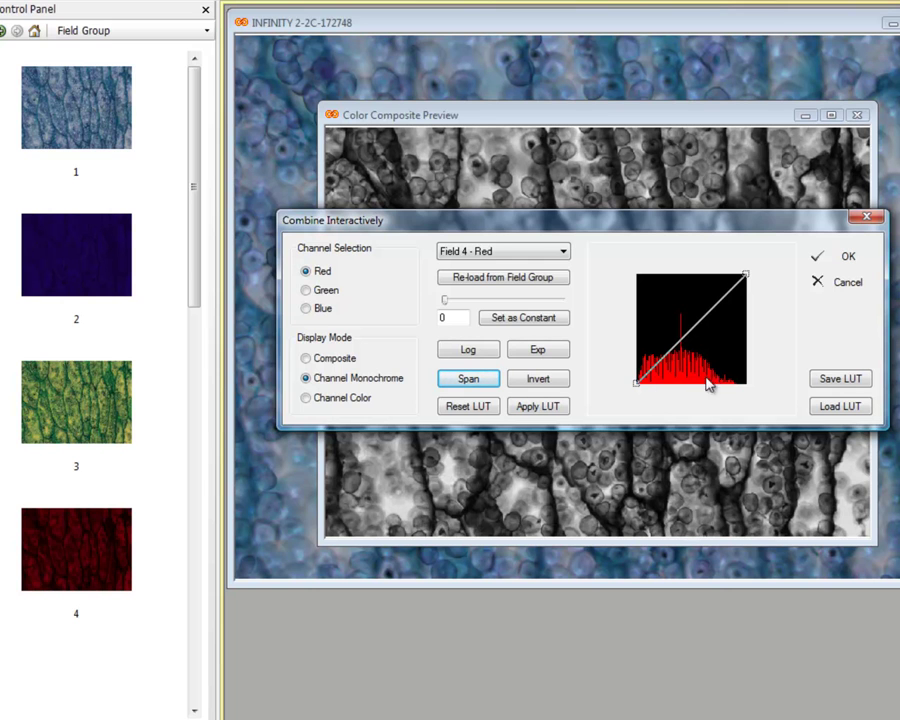
# Step: Steepen the blue channel's look-up curve around its histogram, apply the LUT, and reapply it with the upper node moved outward
pyautogui.click(306, 310)
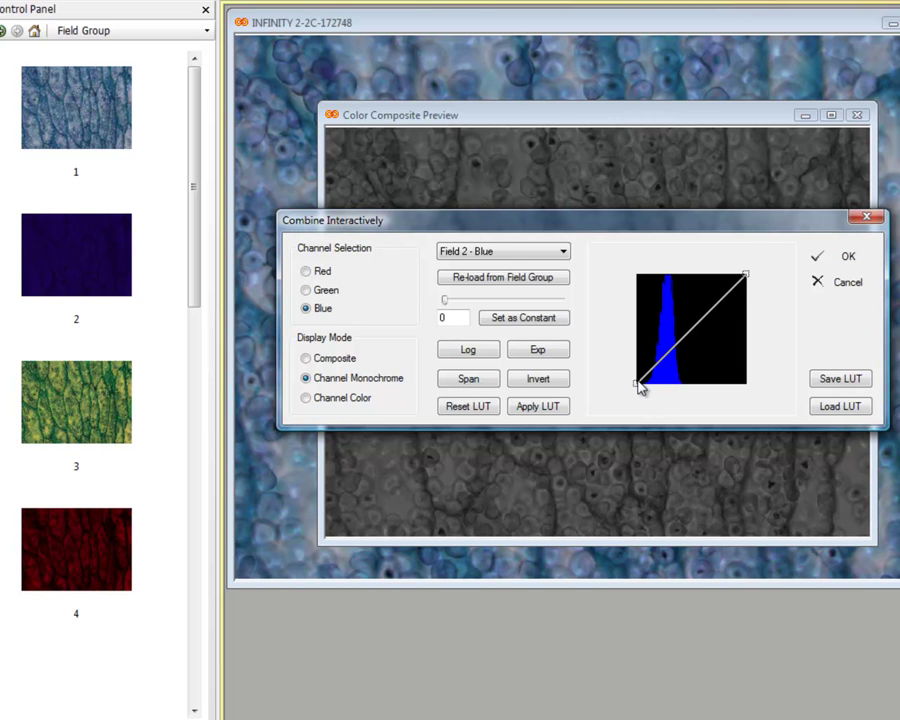
pyautogui.moveTo(640, 388)
pyautogui.mouseDown()
pyautogui.moveTo(648, 391)
pyautogui.moveTo(639, 385)
pyautogui.mouseUp()
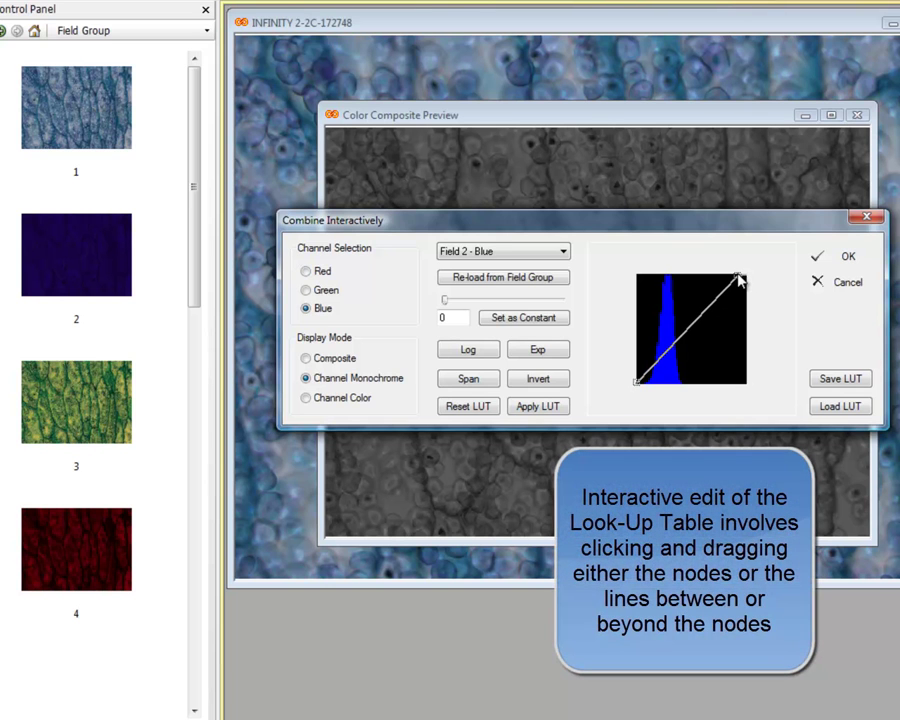
pyautogui.moveTo(745, 283); pyautogui.dragTo(705, 279)
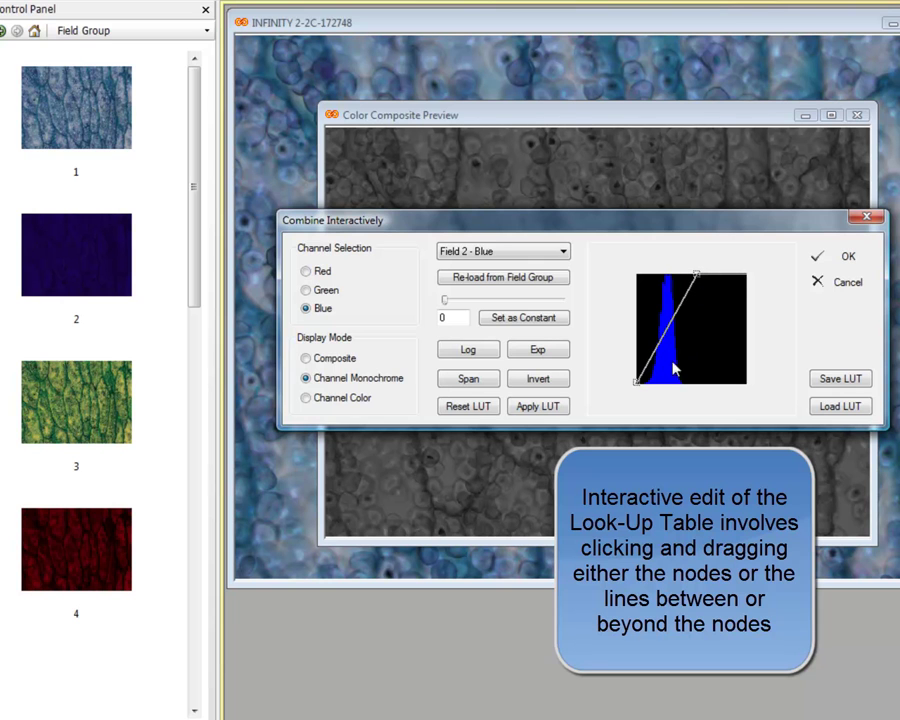
pyautogui.moveTo(639, 386); pyautogui.dragTo(652, 388)
pyautogui.moveTo(686, 330)
pyautogui.mouseDown()
pyautogui.moveTo(667, 325)
pyautogui.moveTo(699, 327)
pyautogui.moveTo(688, 330)
pyautogui.mouseUp()
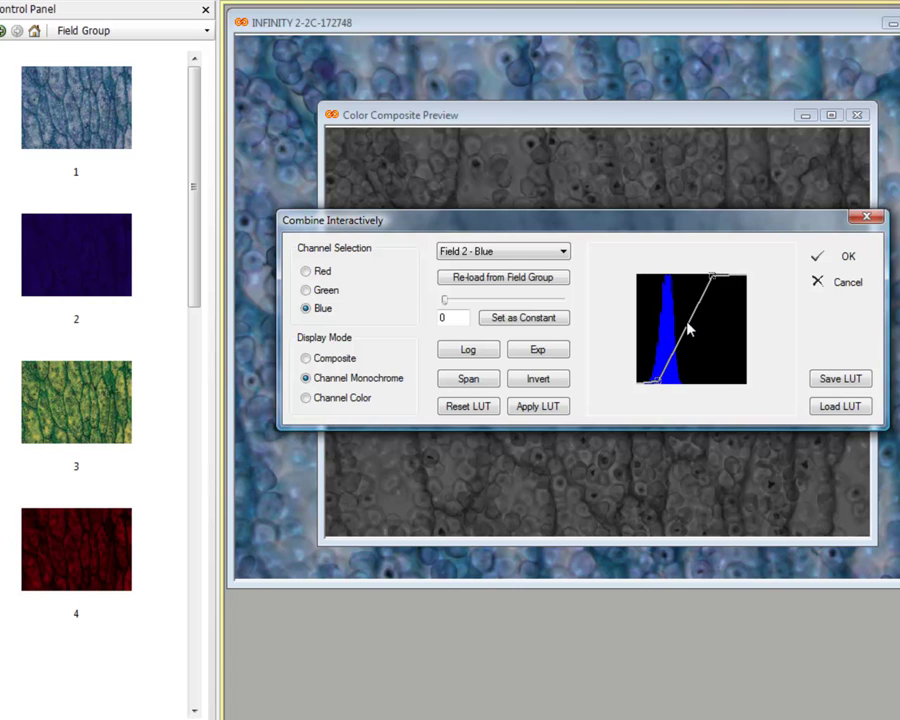
pyautogui.moveTo(730, 284); pyautogui.dragTo(684, 313)
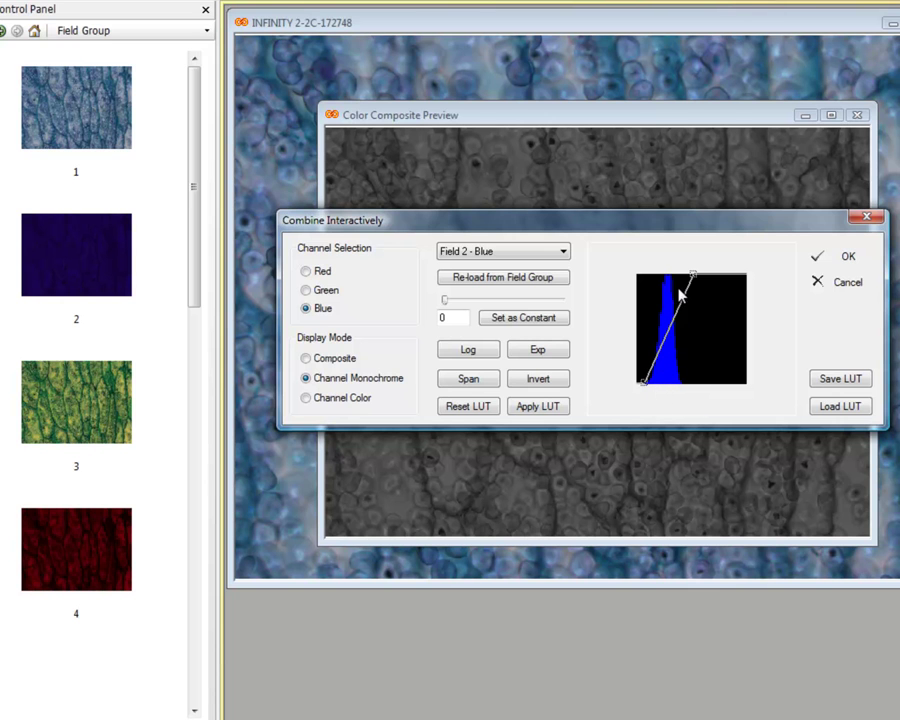
pyautogui.click(535, 411)
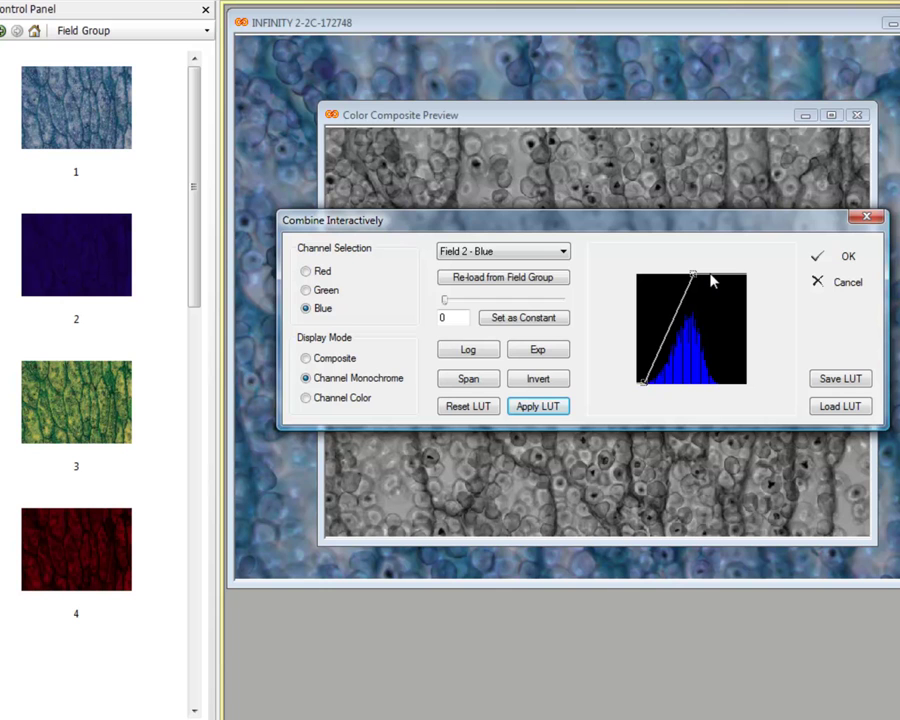
pyautogui.moveTo(711, 281); pyautogui.dragTo(733, 281)
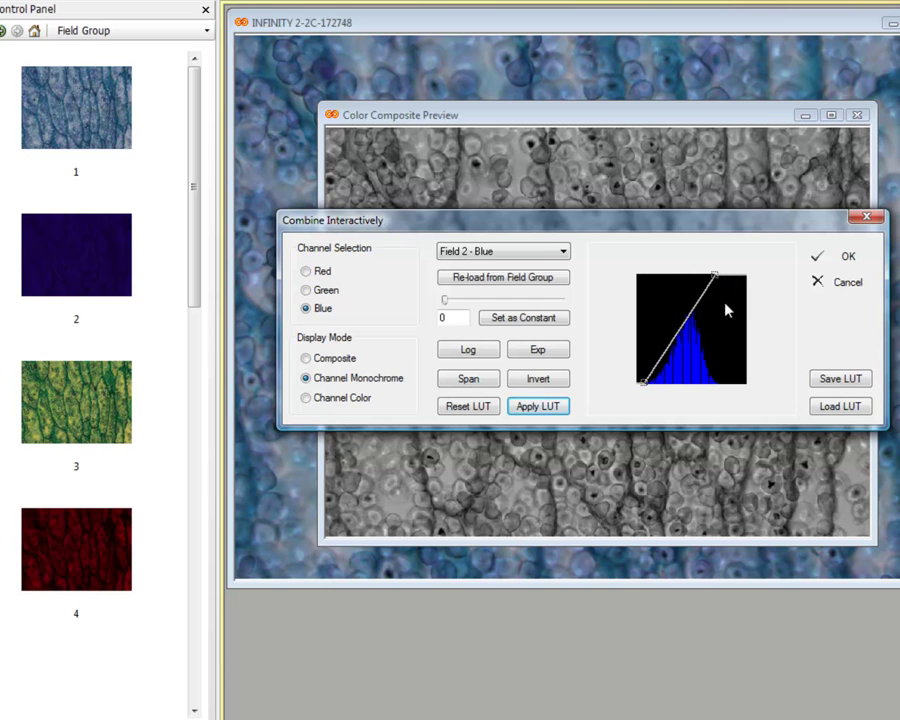
pyautogui.click(543, 412)
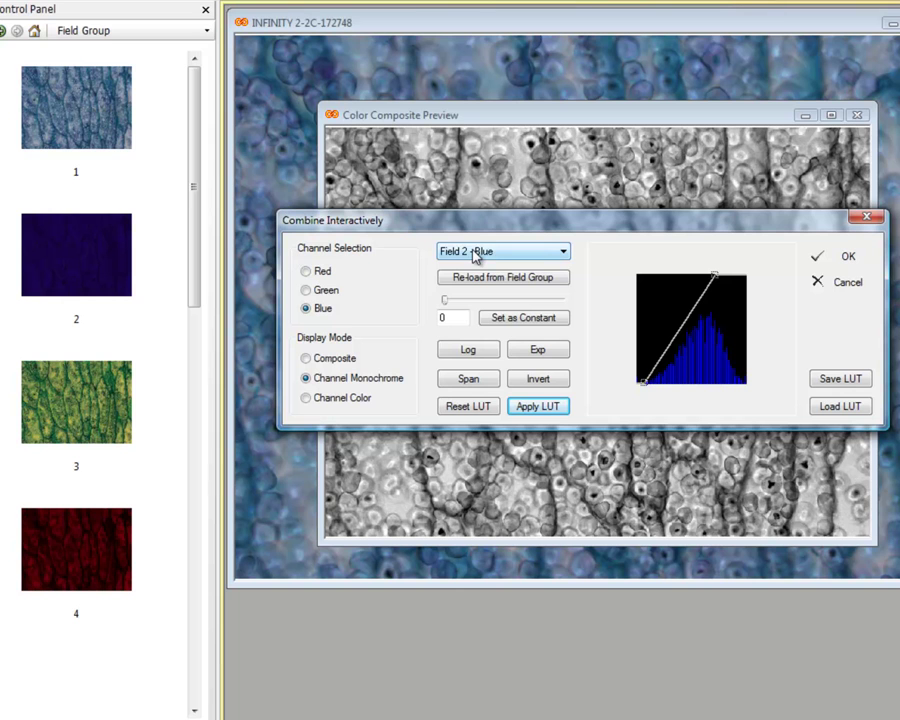
# Step: Switch to the green channel, set the display mode to Composite, and generate the color composite image
pyautogui.click(306, 291)
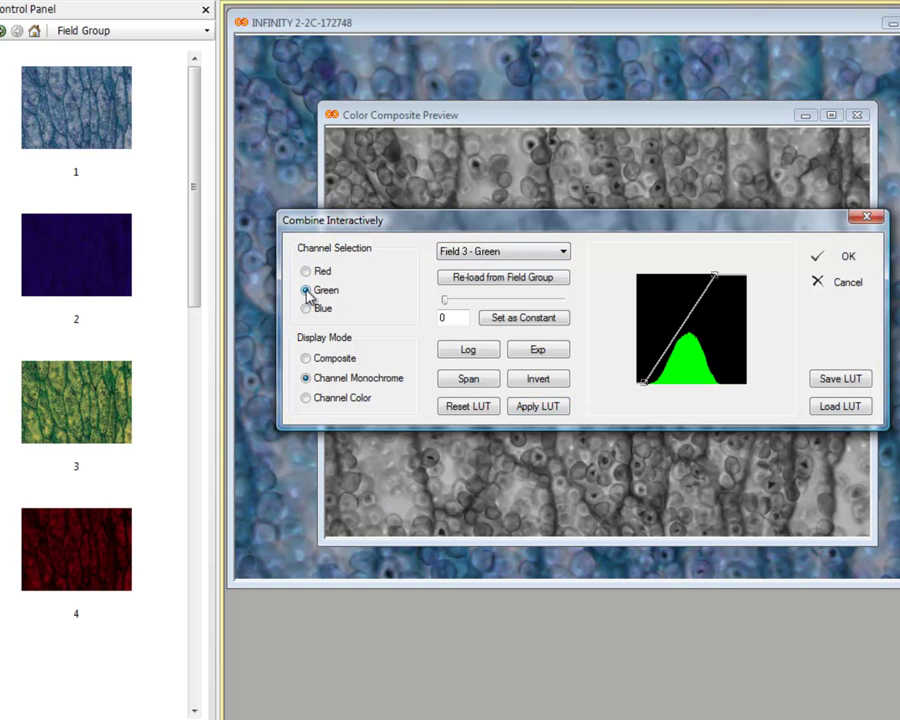
pyautogui.click(307, 360)
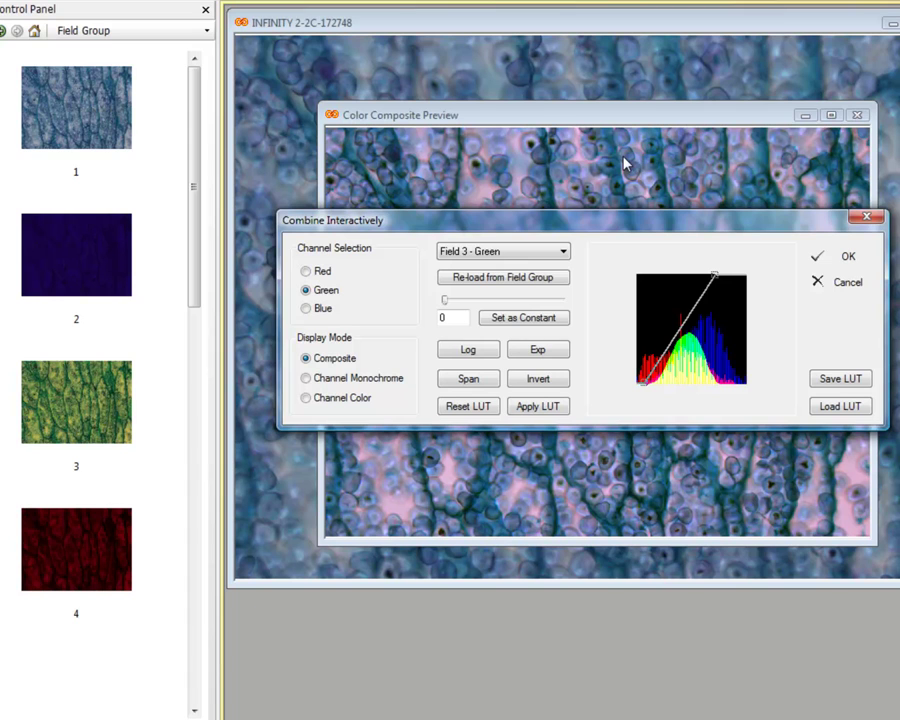
pyautogui.click(842, 263)
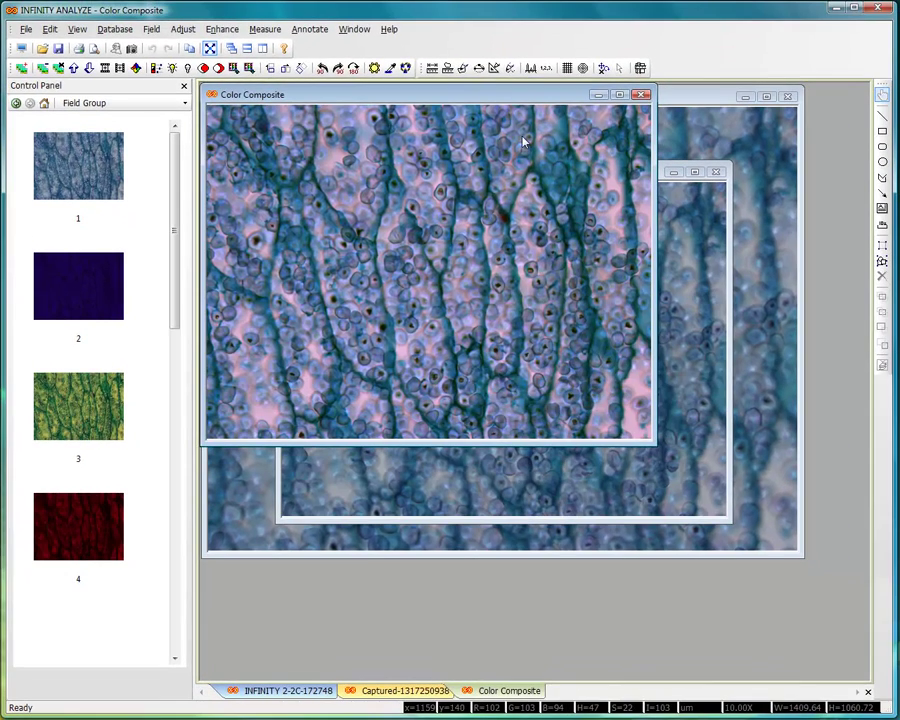
# Step: Arrange the Color Composite and captured image windows to compare the composite with the original capture
pyautogui.moveTo(491, 102); pyautogui.dragTo(640, 234)
pyautogui.moveTo(466, 175); pyautogui.dragTo(436, 150)
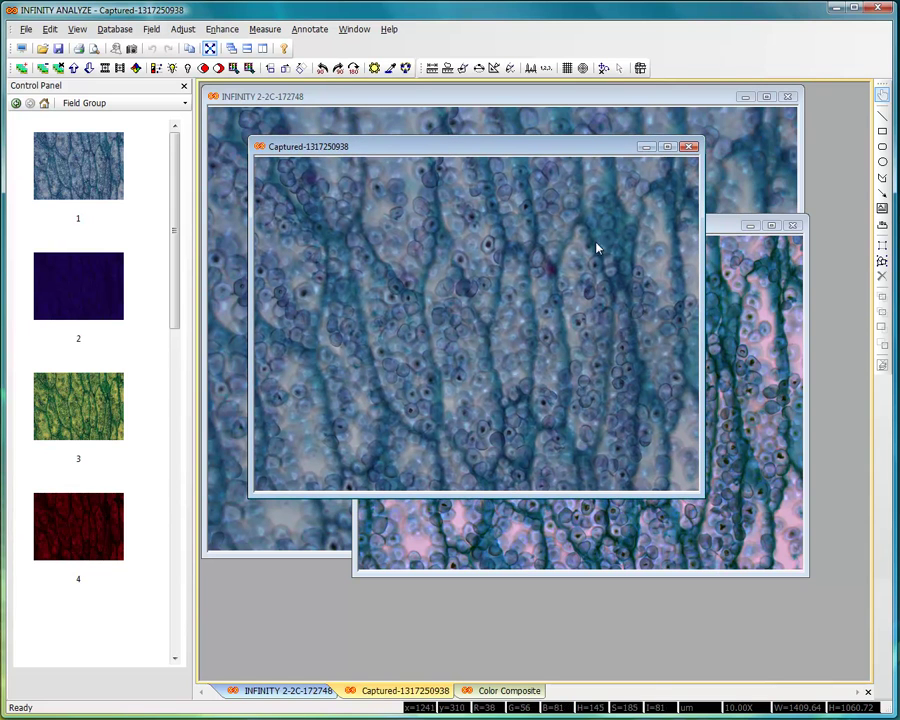
pyautogui.click(722, 227)
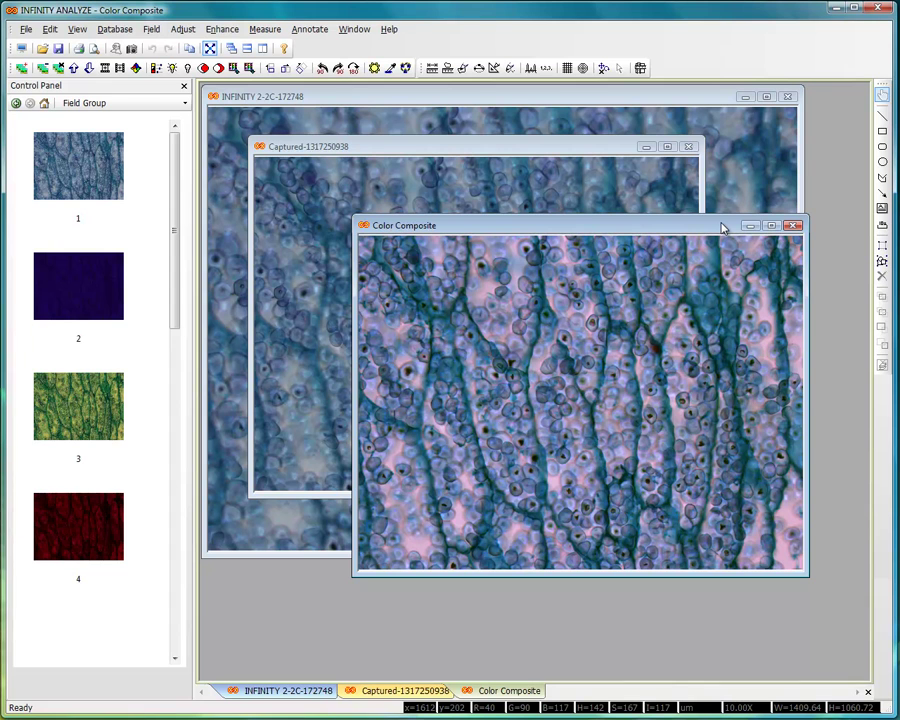
pyautogui.moveTo(723, 228); pyautogui.dragTo(674, 225)
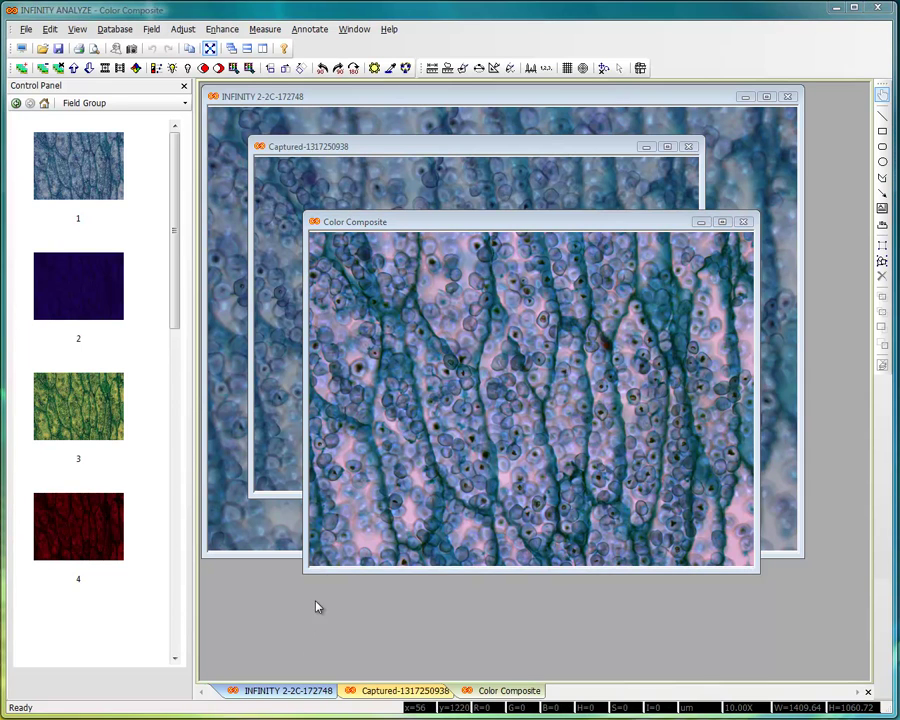
# Step: Close the Color Composite and captured images without saving either one
pyautogui.click(744, 222)
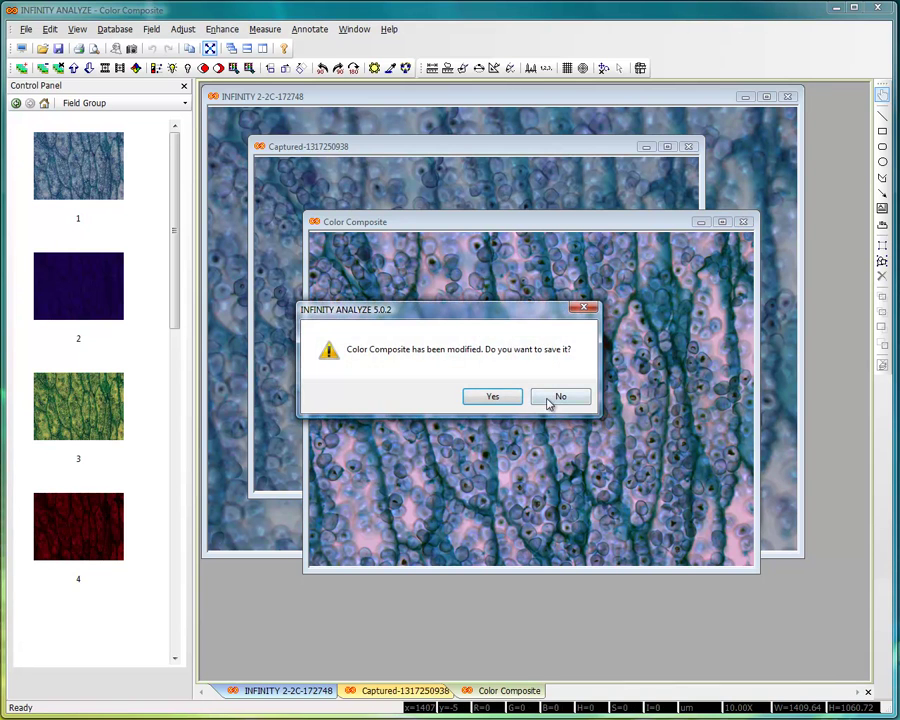
pyautogui.click(553, 399)
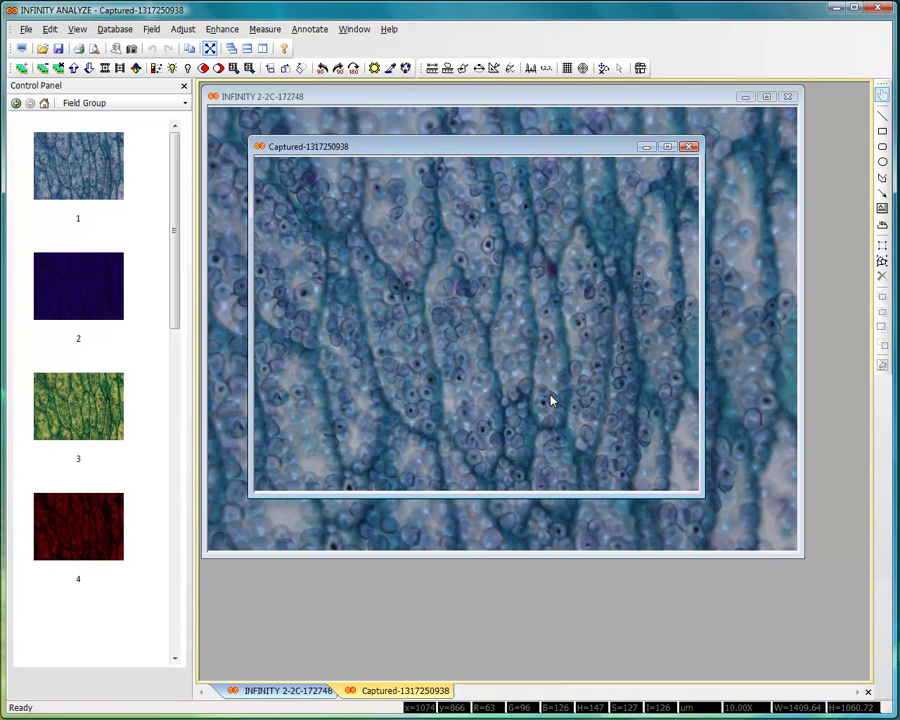
pyautogui.click(689, 147)
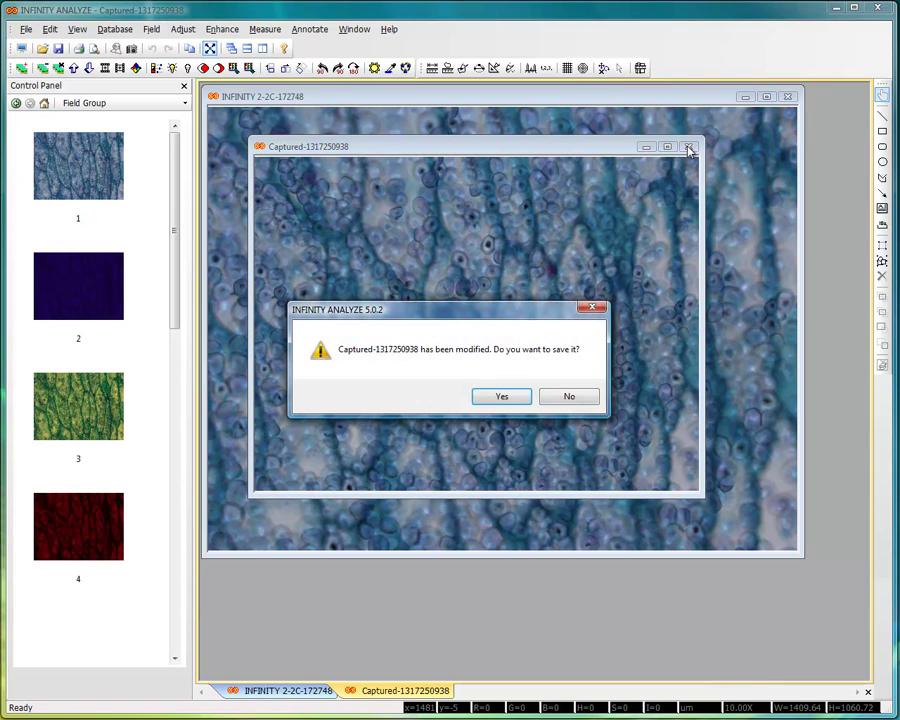
pyautogui.click(568, 397)
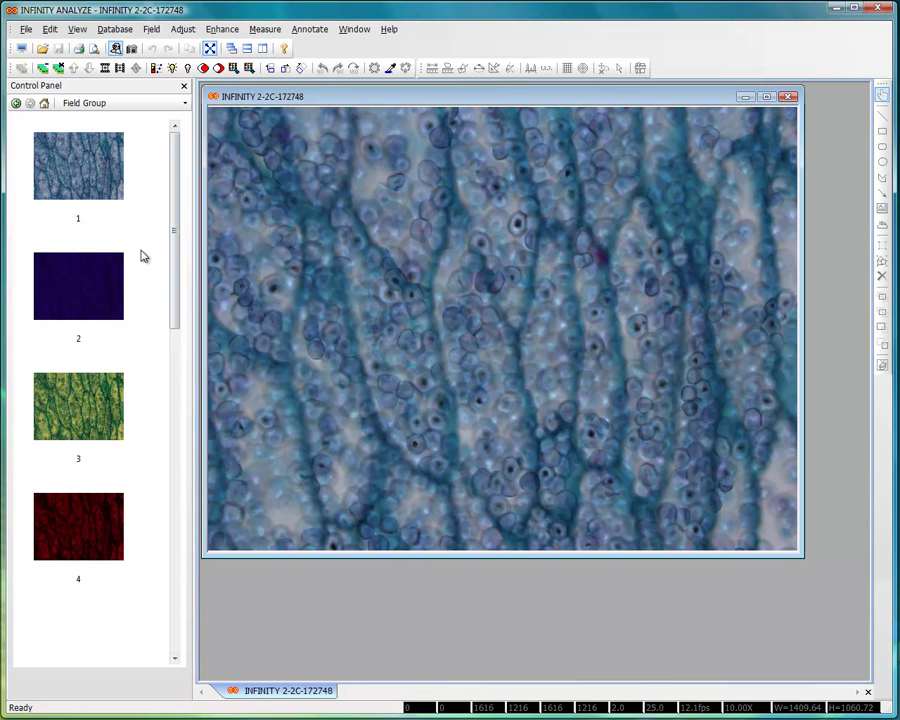
# Step: Clear all images from the Field Group
pyautogui.click(74, 163)
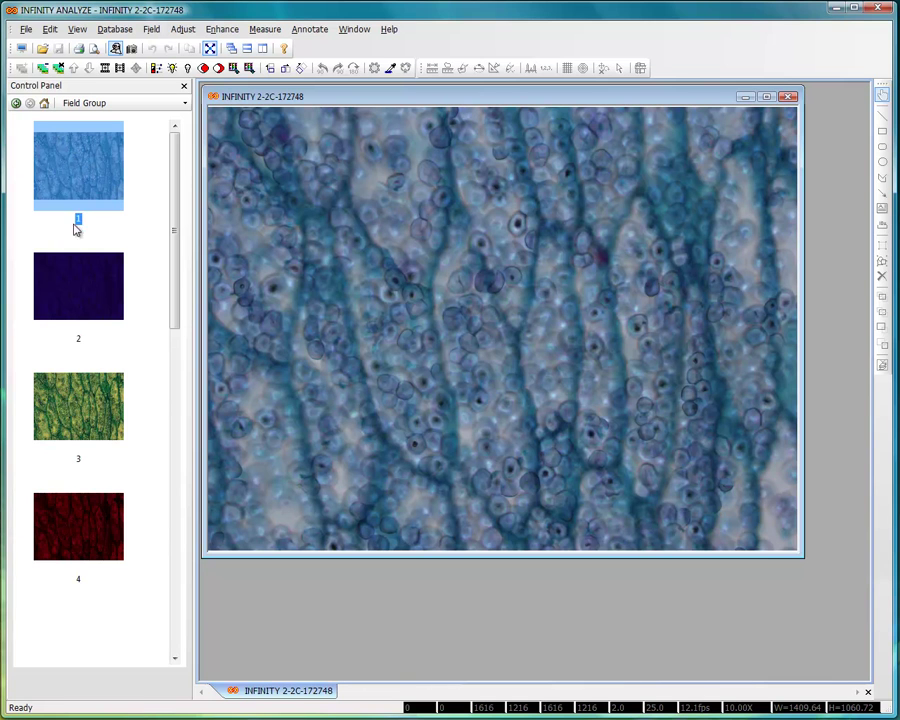
pyautogui.click(58, 67)
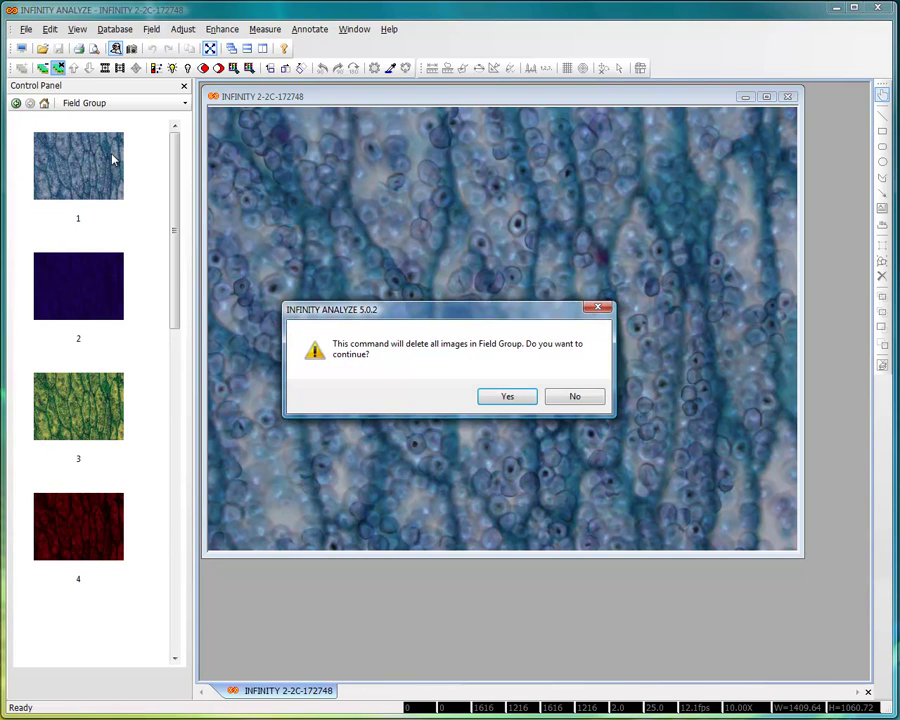
pyautogui.click(484, 396)
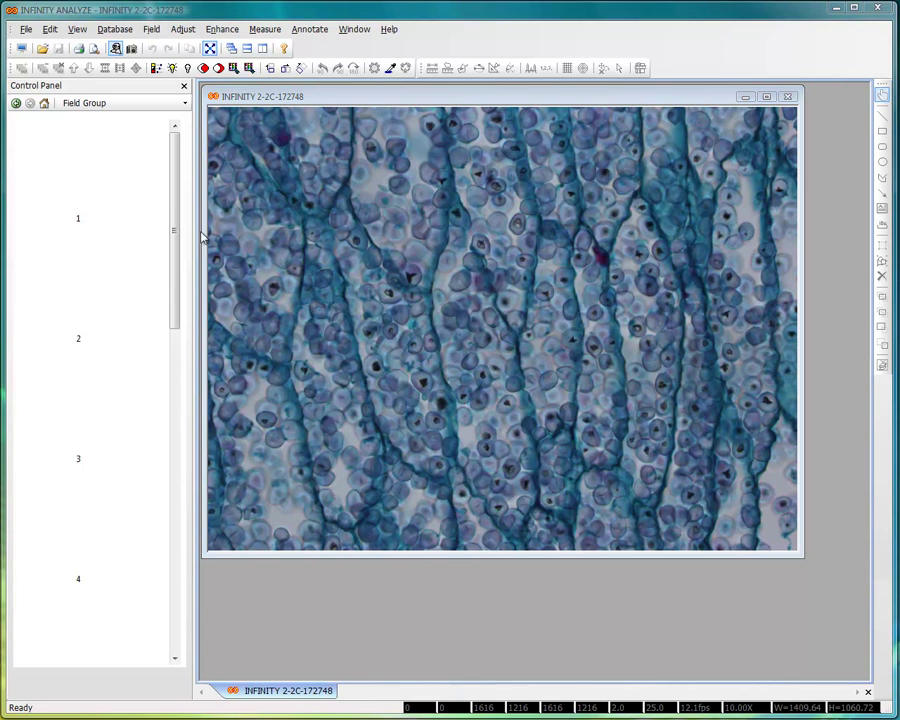
# Step: Import "Mono - Blue Filter - Sample 6.bmp" and "Mono - Red Filter - Sample 6.bmp" into the Field Group
pyautogui.click(151, 30)
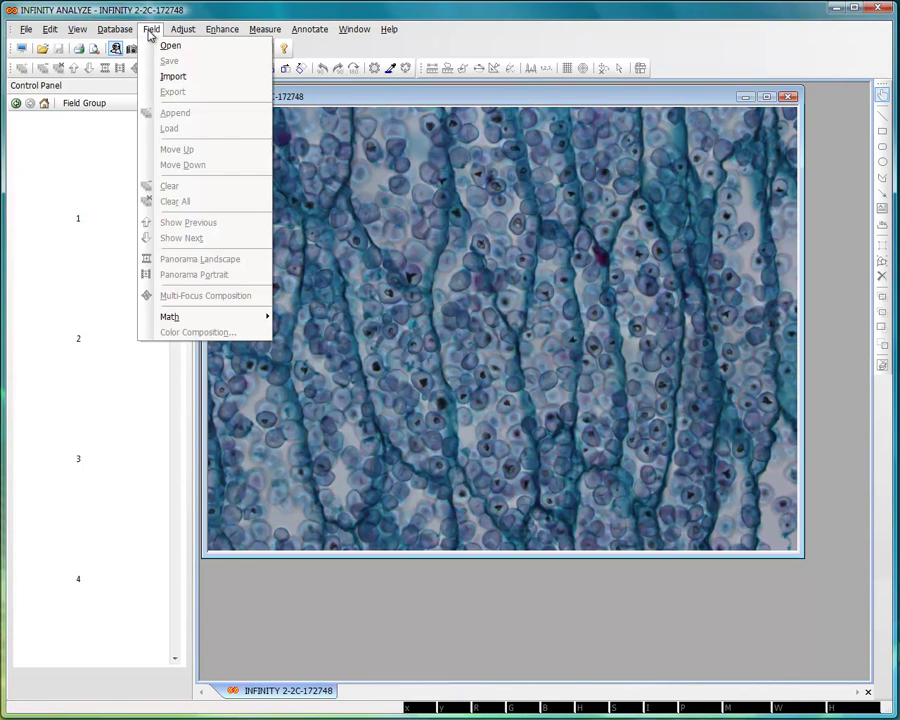
pyautogui.click(173, 79)
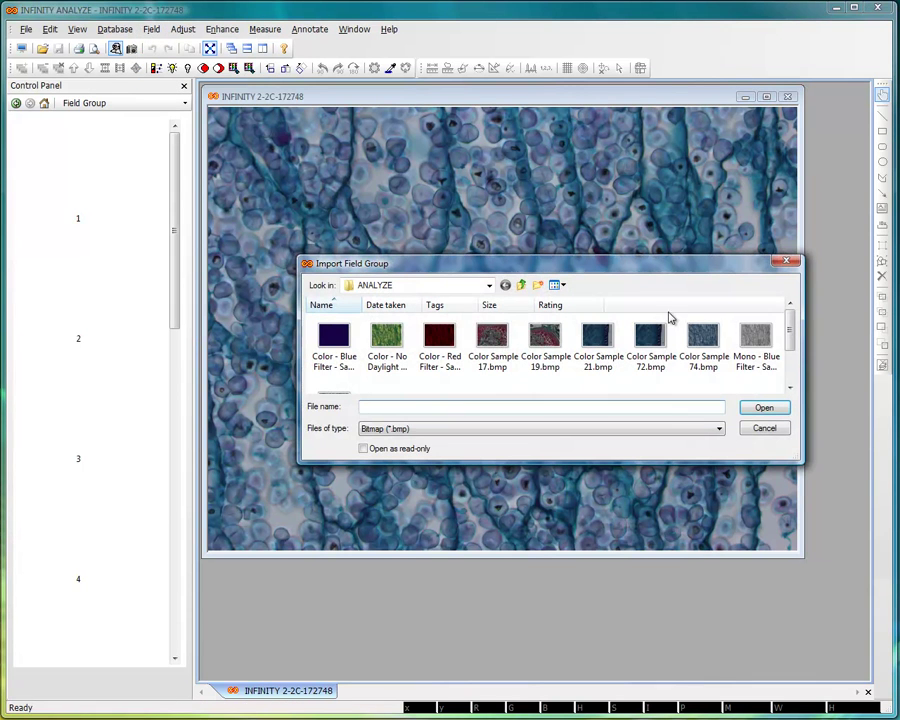
pyautogui.click(756, 341)
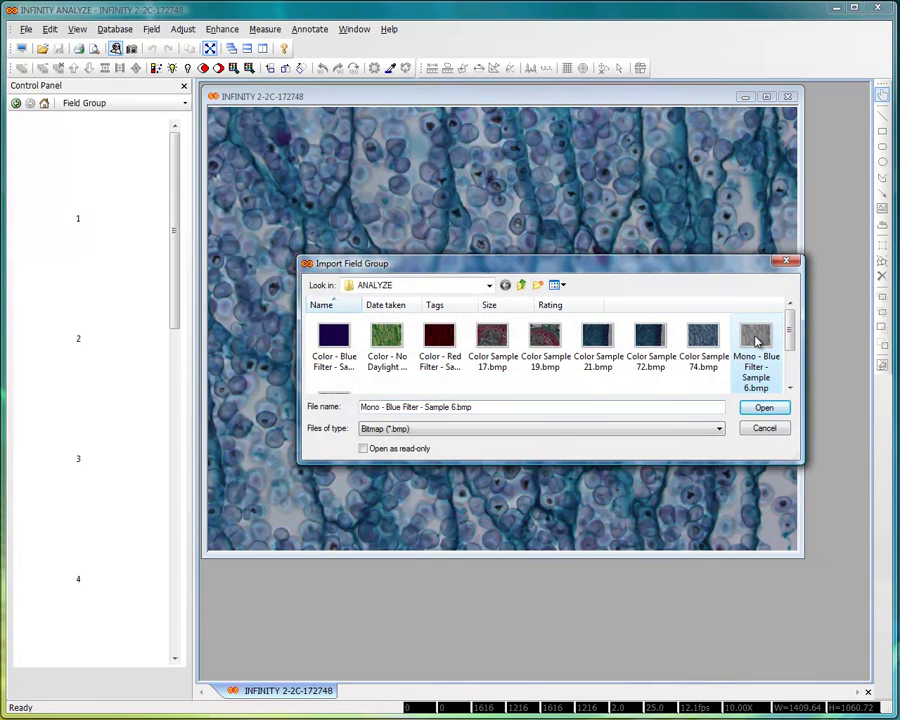
pyautogui.keyDown('ctrl'); pyautogui.click(341, 392); pyautogui.keyUp('ctrl')
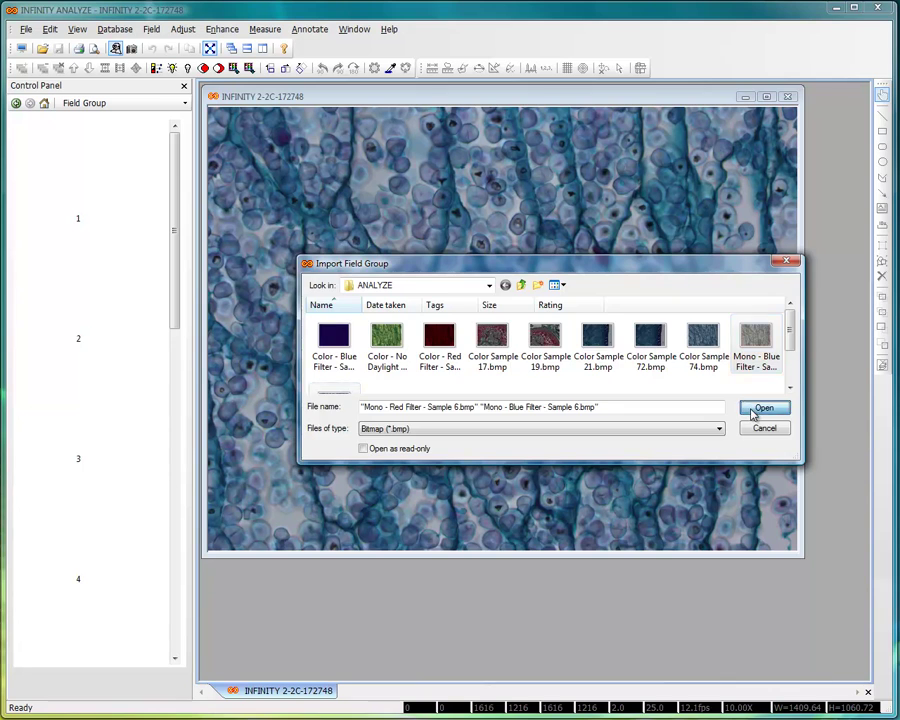
pyautogui.click(755, 410)
# Step: Open the first Field Group image in its own window and shift that window slightly upward
pyautogui.click(68, 177)
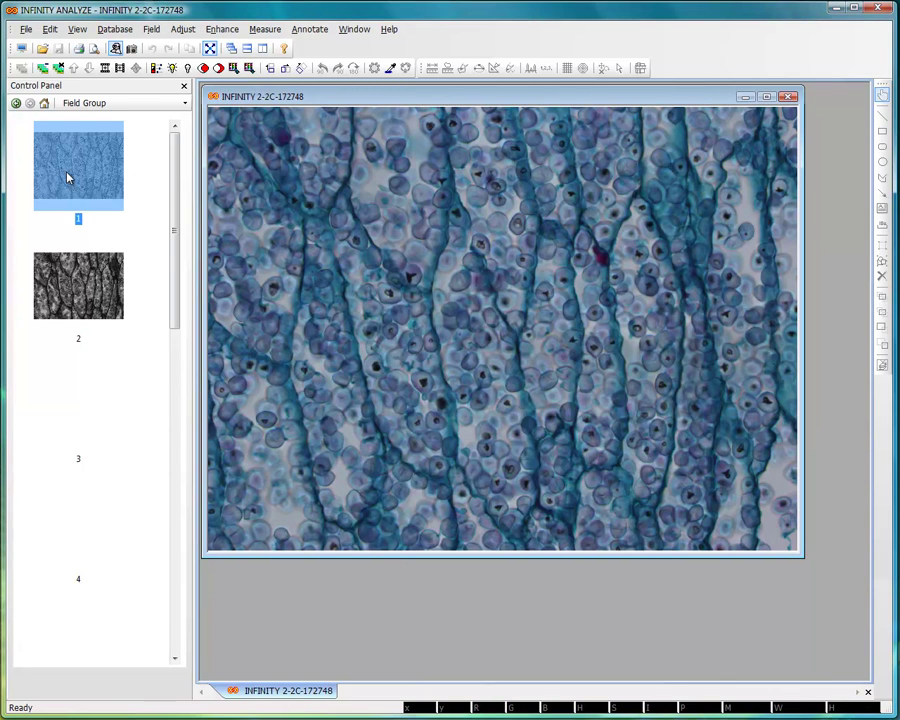
pyautogui.click(82, 291)
pyautogui.doubleClick(80, 172)
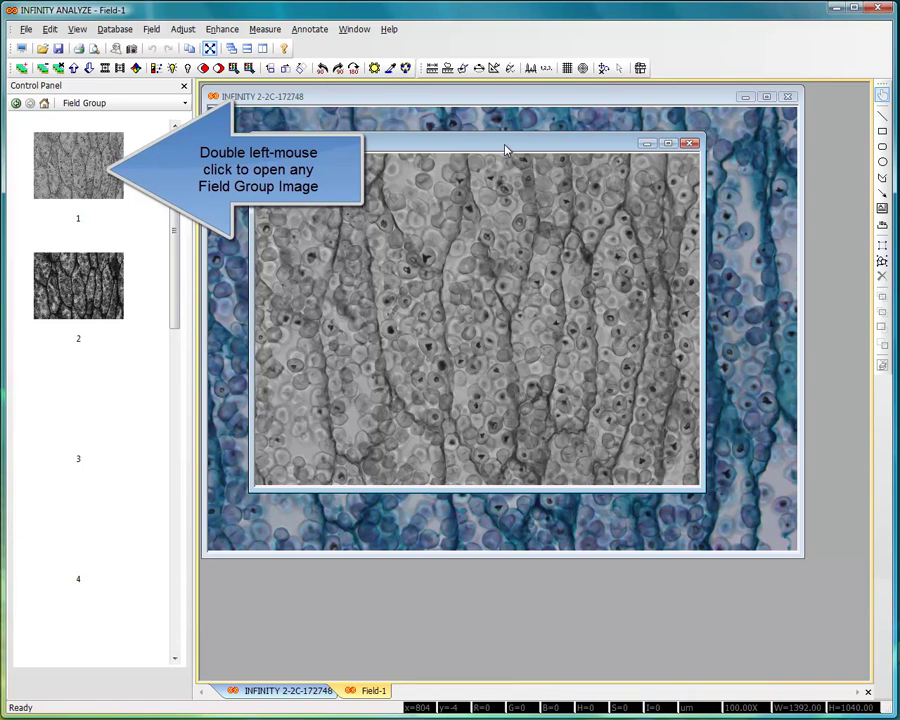
pyautogui.moveTo(505, 148); pyautogui.dragTo(511, 139)
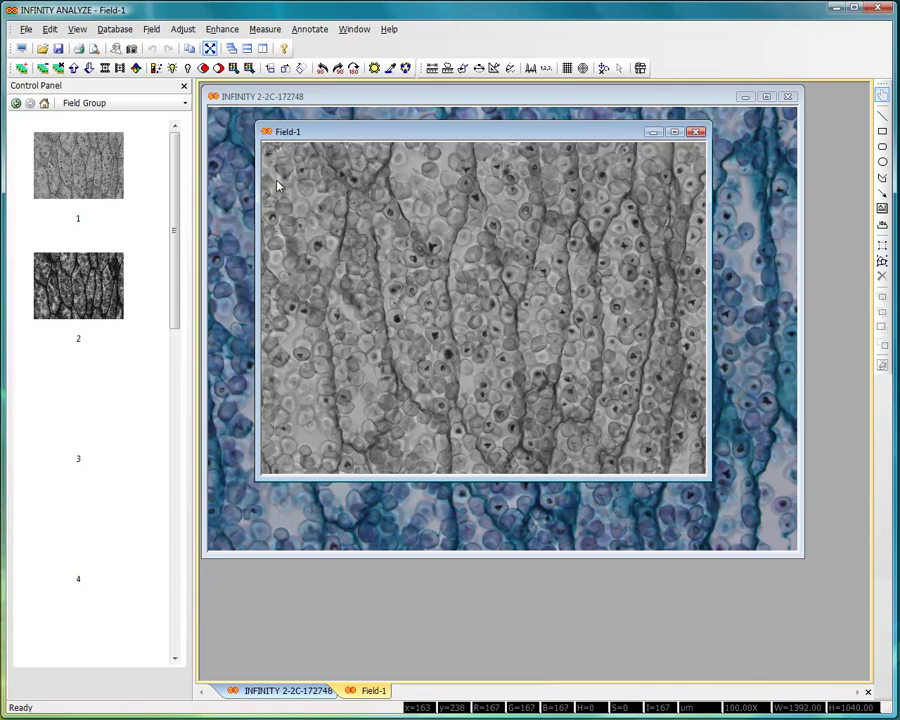
# Step: Start a new Color Composition and assign Field 1 - Green to the composite's red channel
pyautogui.click(151, 30)
pyautogui.click(198, 330)
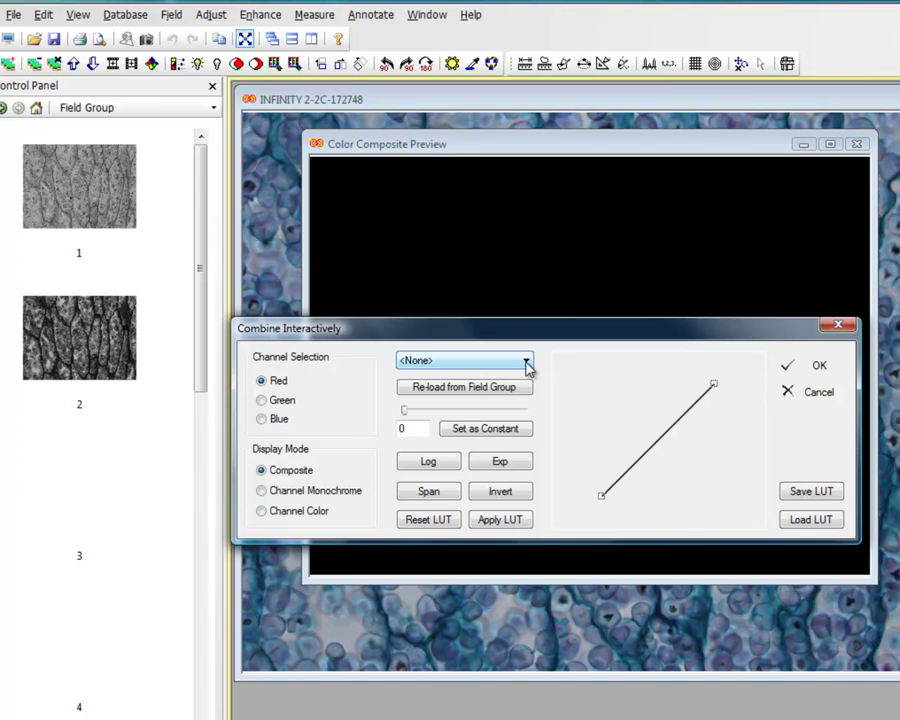
pyautogui.click(526, 363)
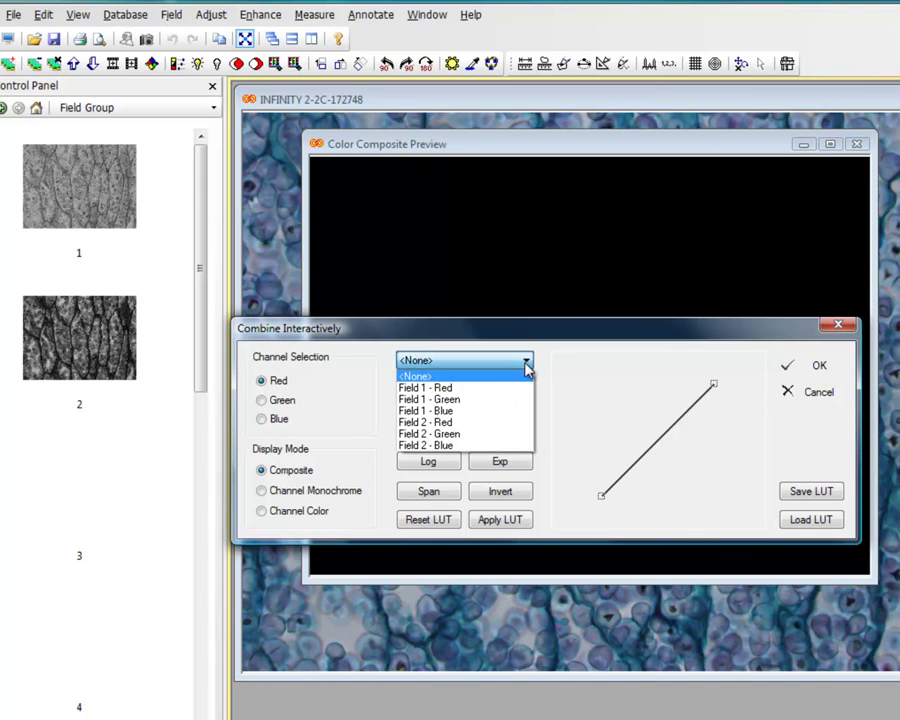
pyautogui.click(457, 402)
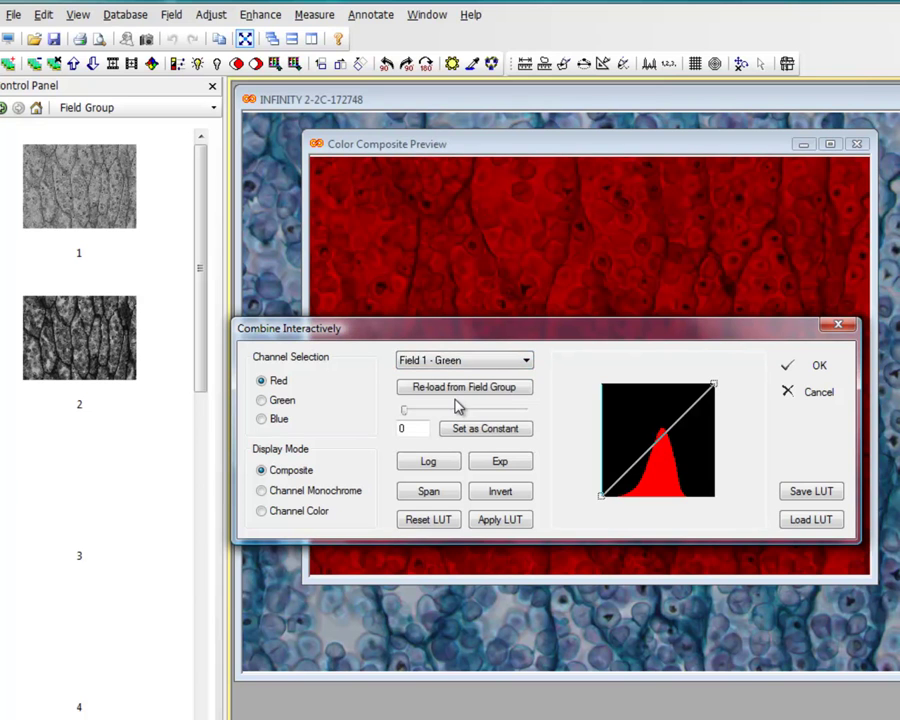
# Step: Assign Field 1 - Green to the composite's blue channel after trying Field 2 - Green there
pyautogui.click(288, 418)
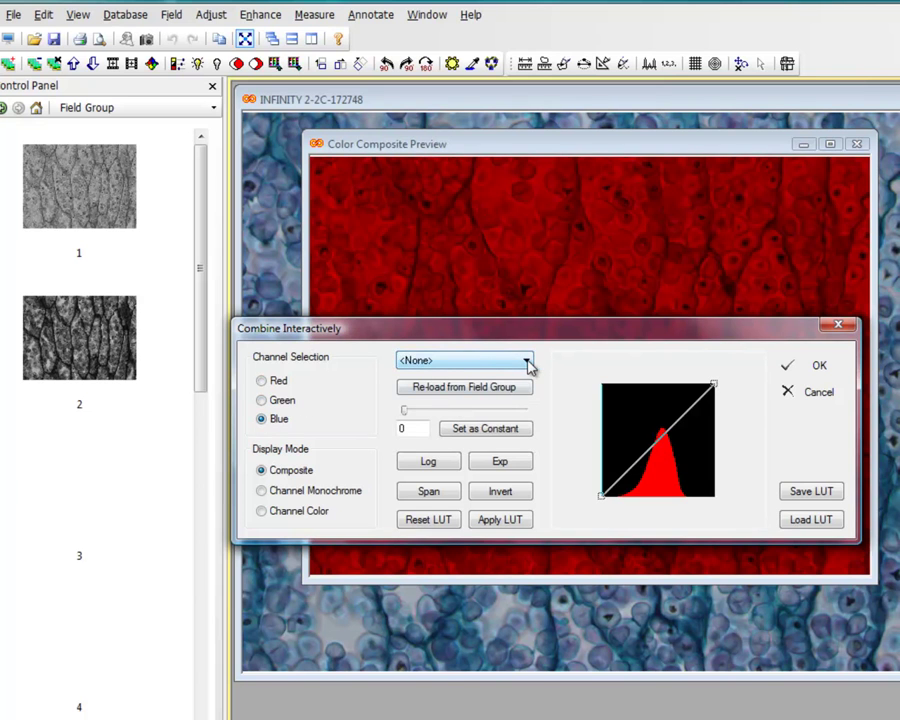
pyautogui.click(527, 362)
pyautogui.click(450, 440)
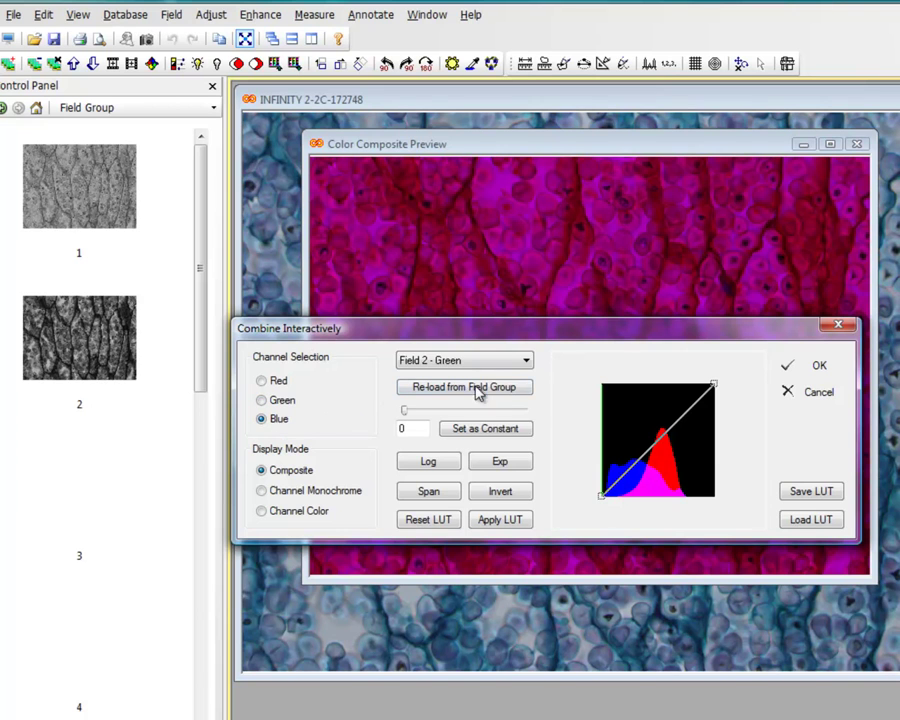
pyautogui.click(526, 361)
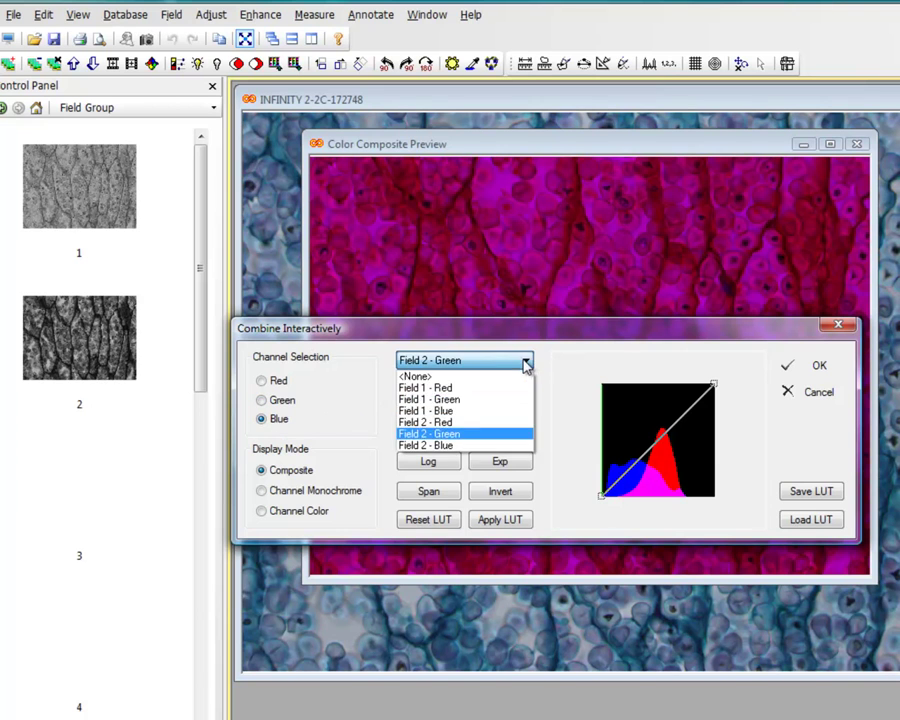
pyautogui.click(456, 399)
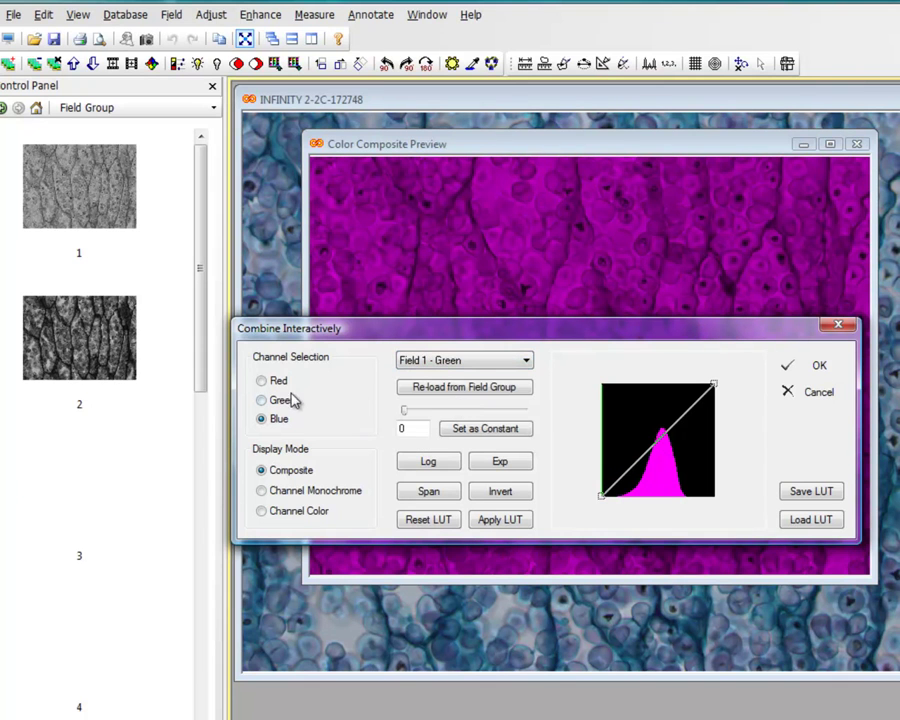
# Step: Assign Field 2 - Green to the composite's red channel and move the Combine Interactively dialog lower to uncover the preview
pyautogui.click(263, 381)
pyautogui.click(530, 365)
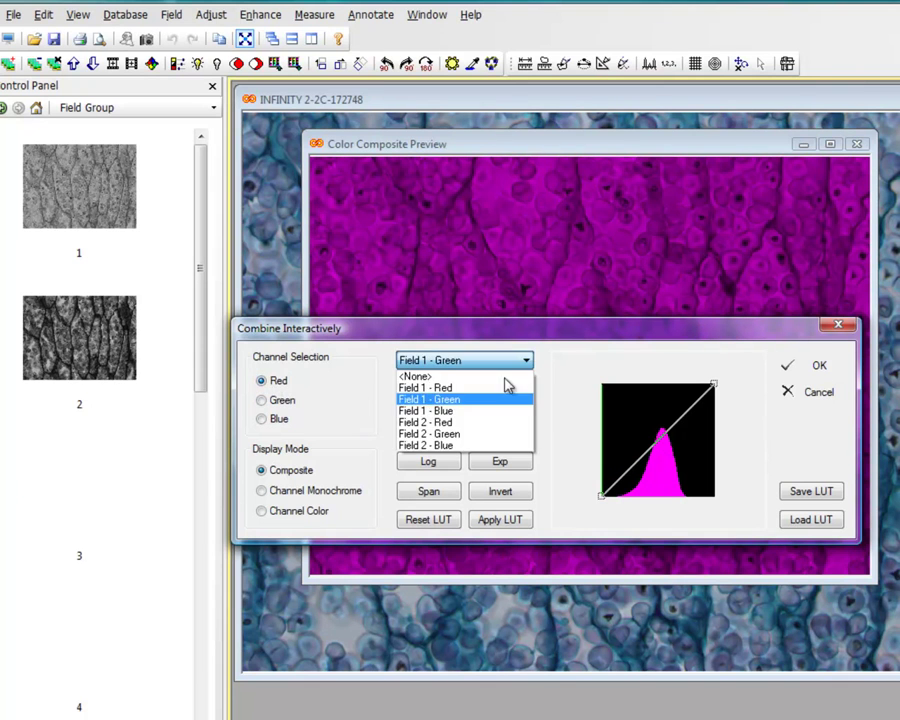
pyautogui.click(462, 433)
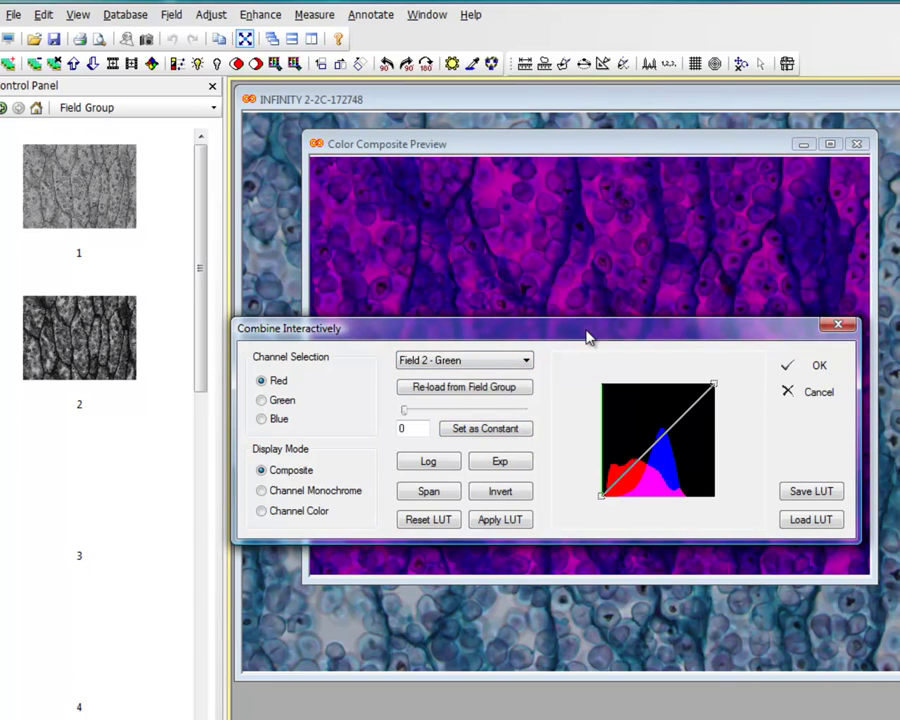
pyautogui.moveTo(592, 338); pyautogui.dragTo(640, 481)
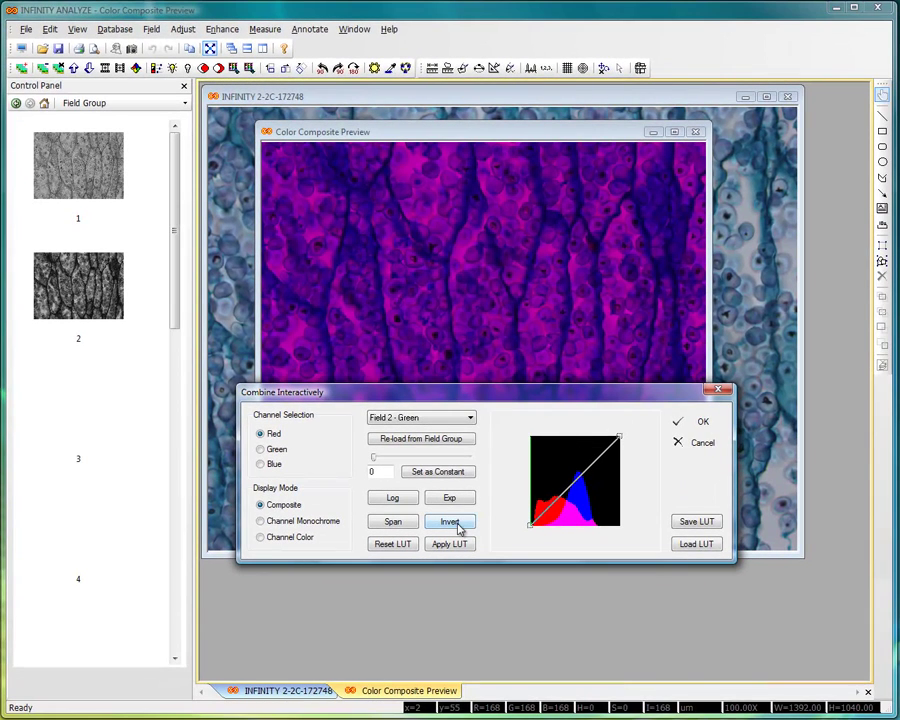
# Step: Try the Invert and Exp adjustments on the red channel, then restore its image from the Field Group
pyautogui.click(451, 522)
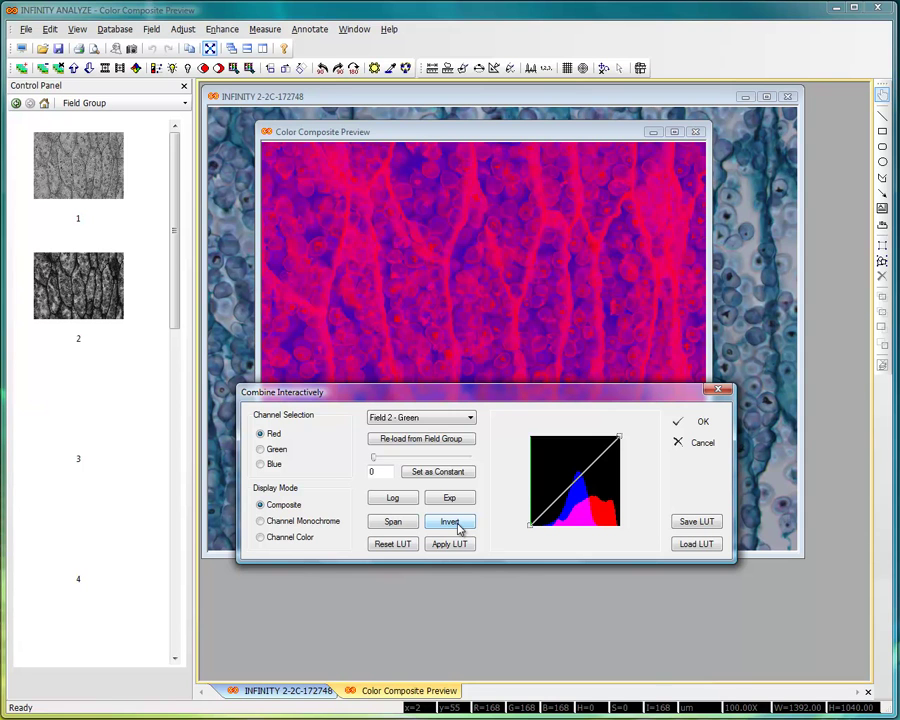
pyautogui.click(457, 527)
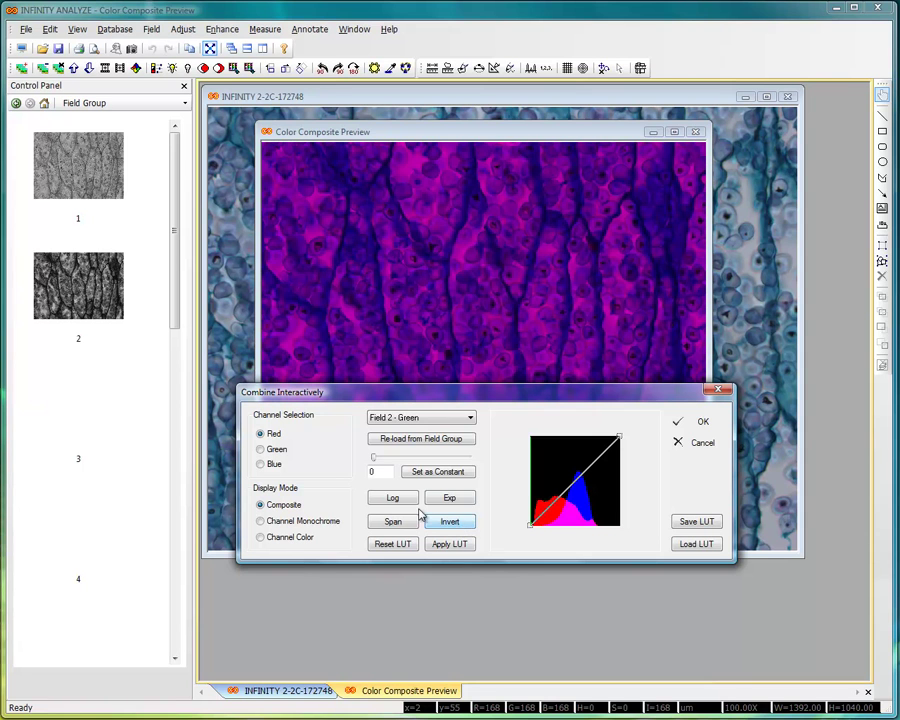
pyautogui.click(448, 501)
pyautogui.click(448, 500)
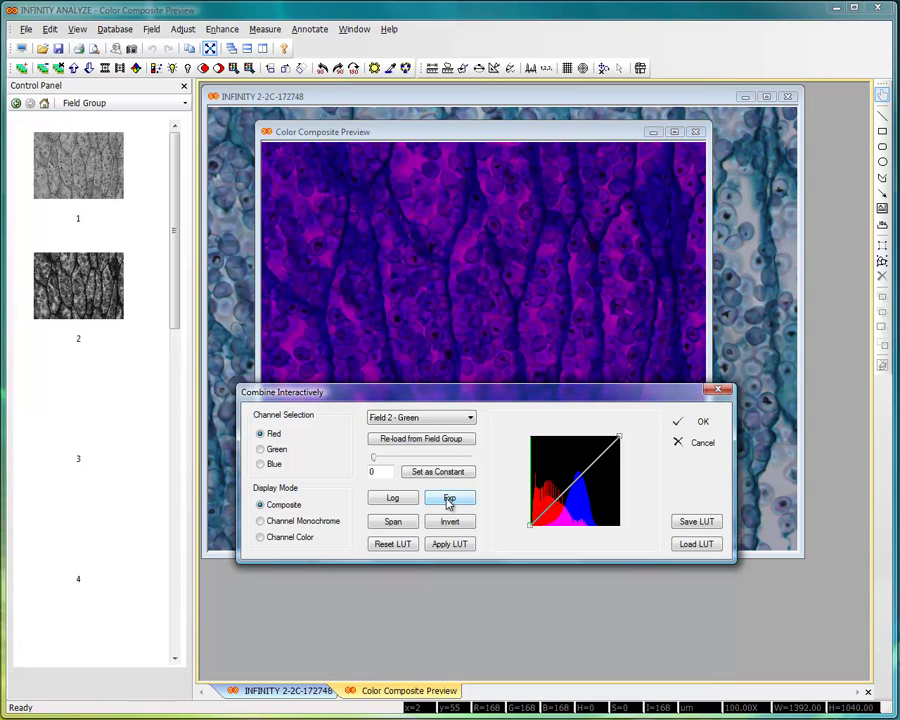
pyautogui.click(443, 441)
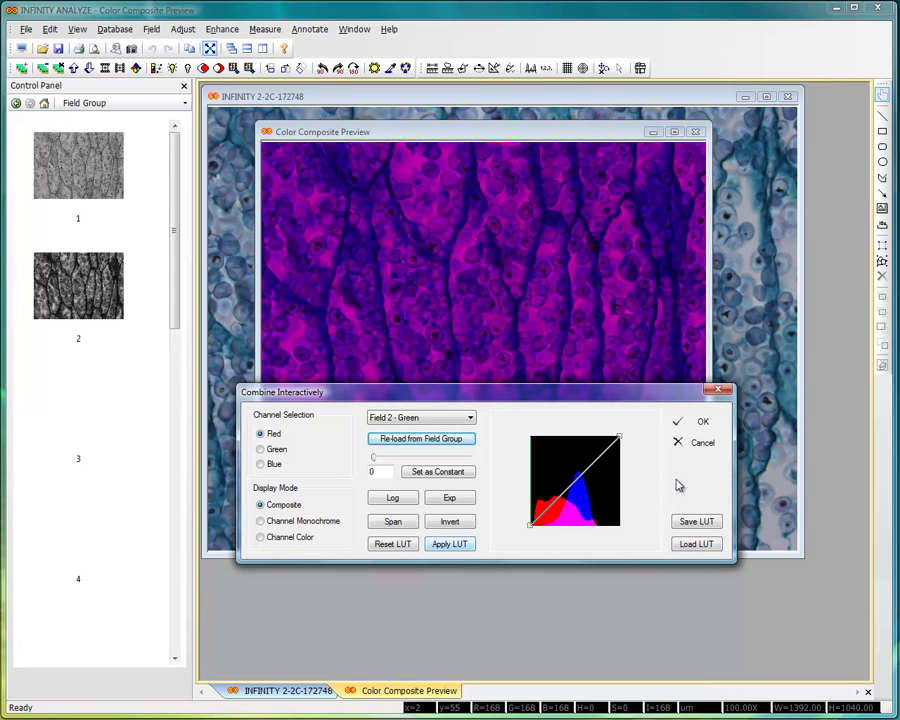
# Step: Create the color composite and offset its window from Field-1 to compare it with the two Field Group source images
pyautogui.click(702, 424)
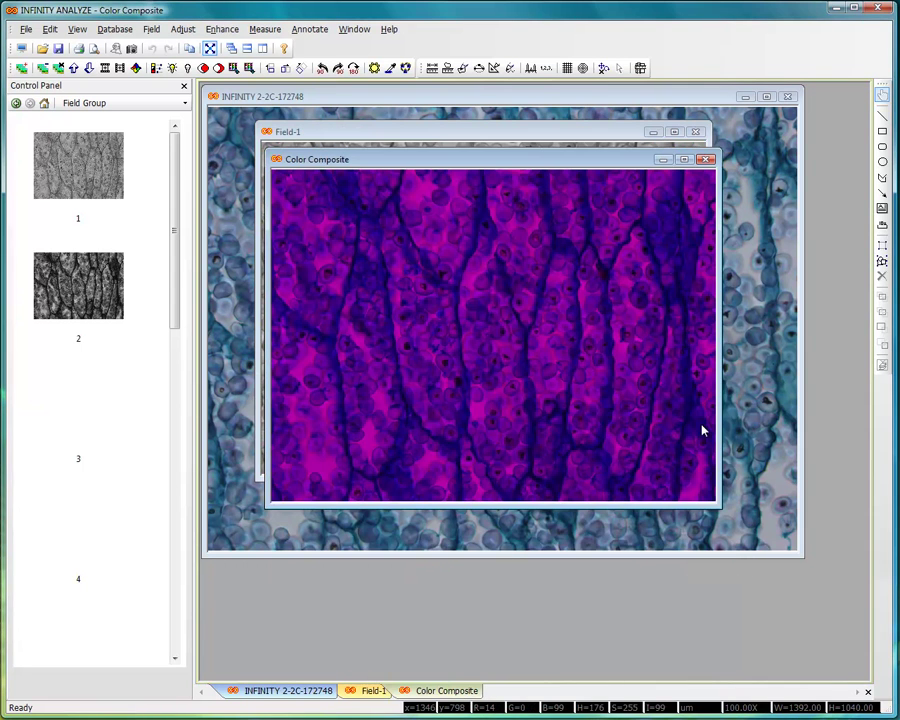
pyautogui.moveTo(538, 163); pyautogui.dragTo(625, 201)
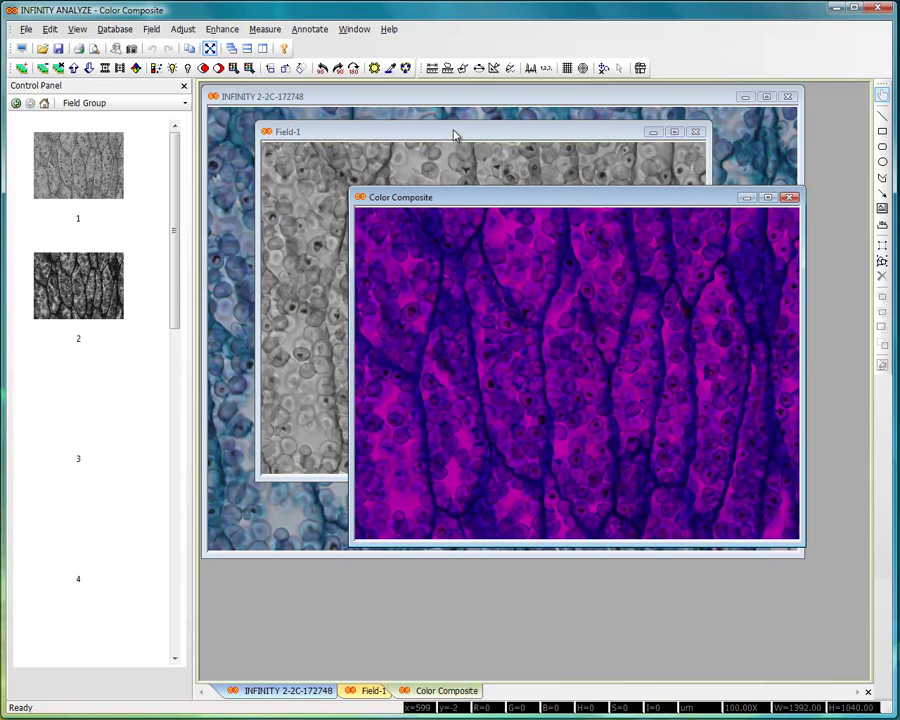
pyautogui.click(66, 174)
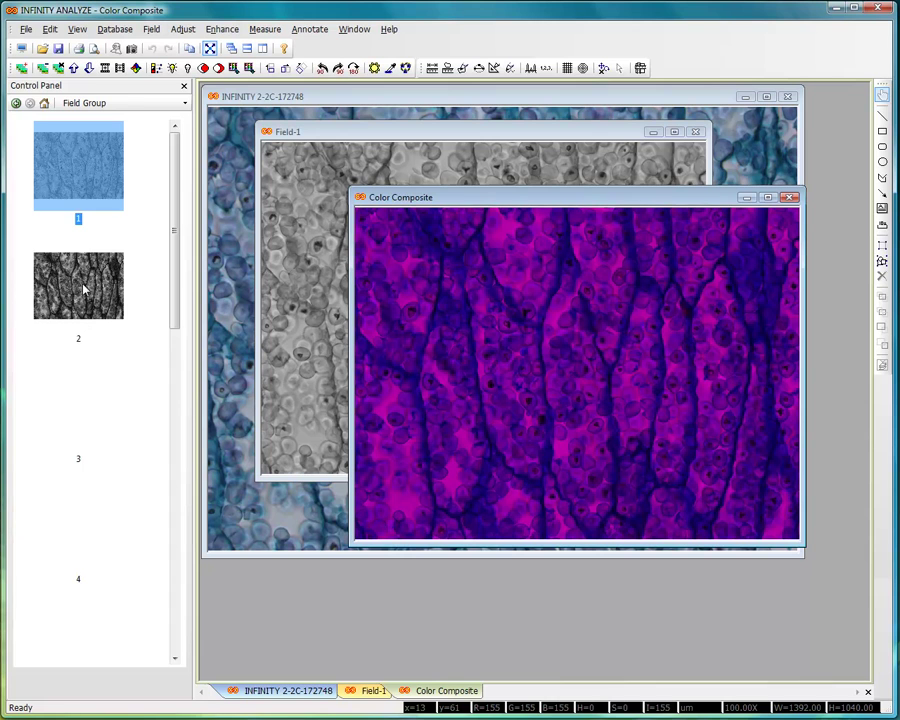
pyautogui.click(84, 289)
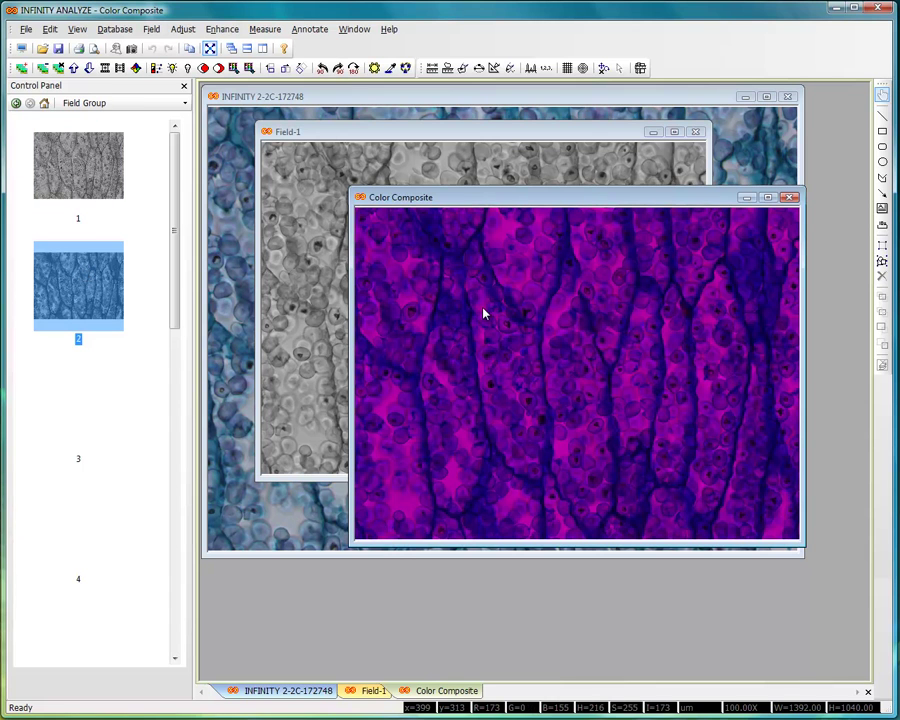